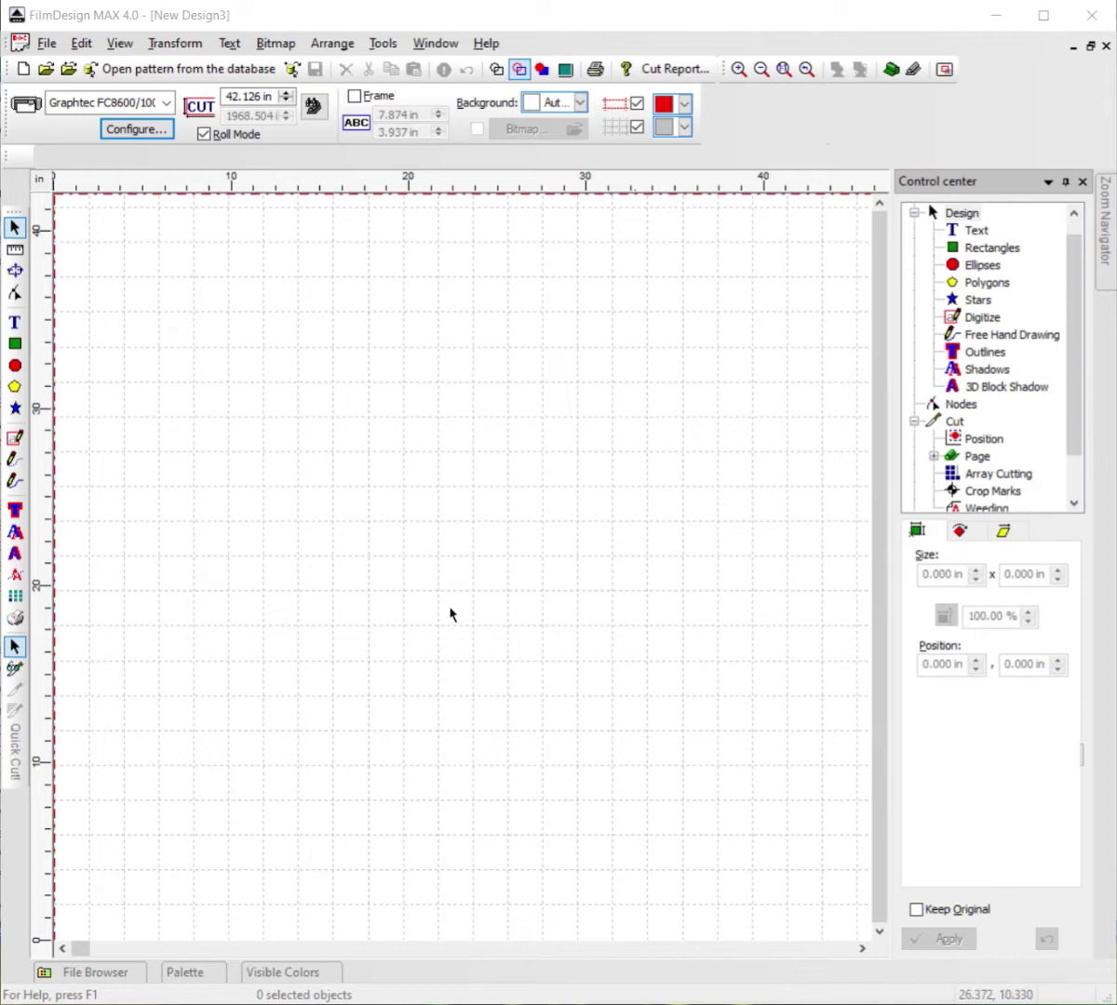
- Open the 2019 Chevrolet Corvette 2 DR Coupe pattern B25A-E51A from the pattern database
{"action": "left_click", "coordinate": [180, 71]}
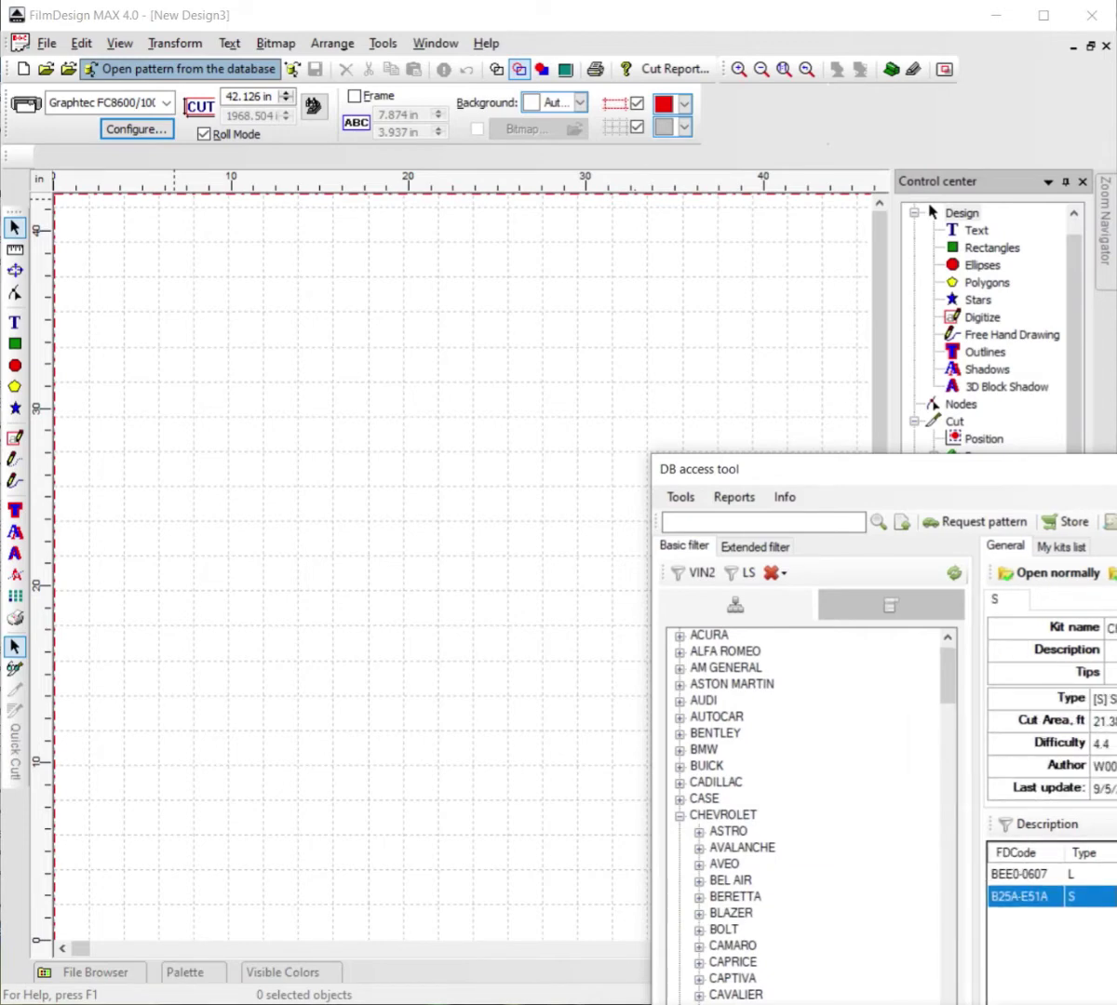
{"action": "left_click_drag", "start_coordinate": [1116, 473], "coordinate": [697, 224]}
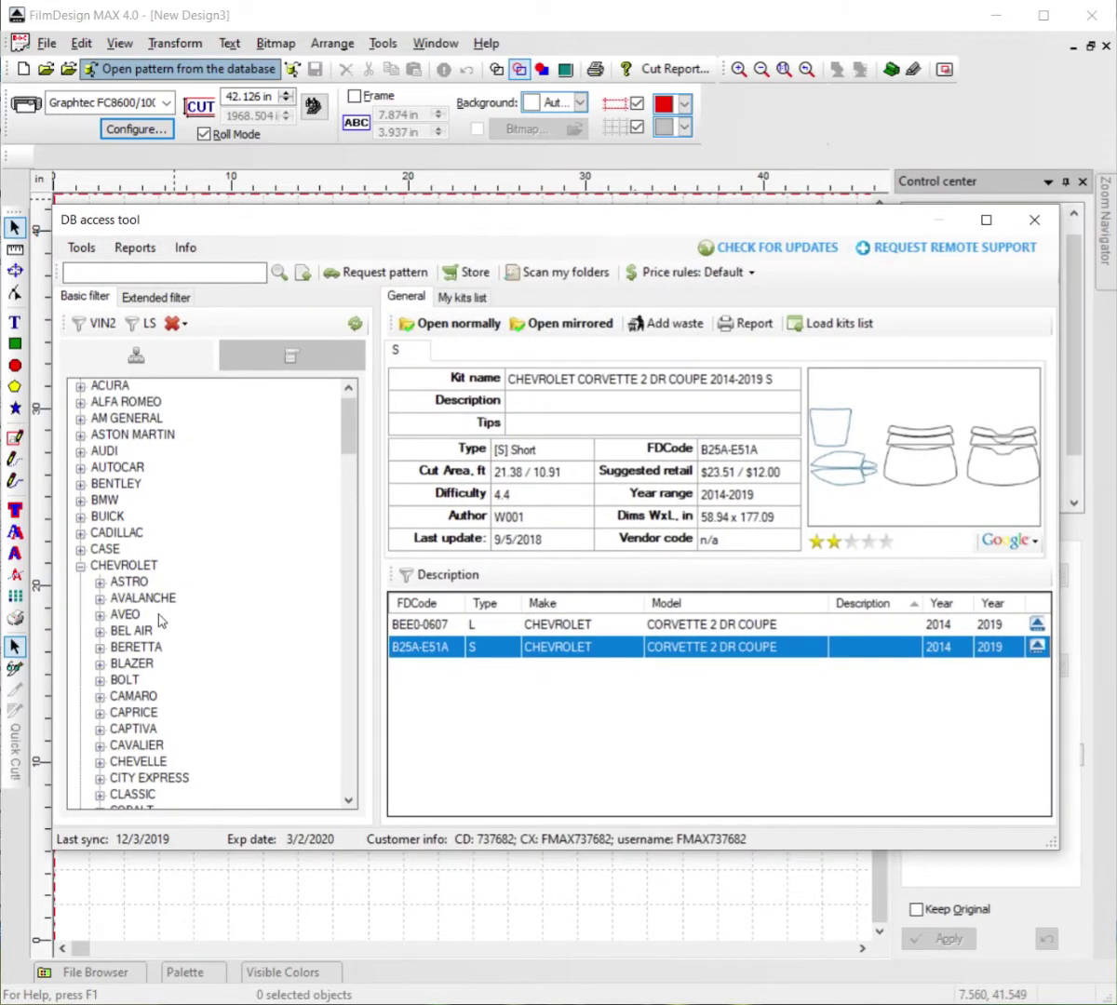
{"action": "scroll", "coordinate": [164, 620], "scroll_direction": "down", "scroll_amount": 4}
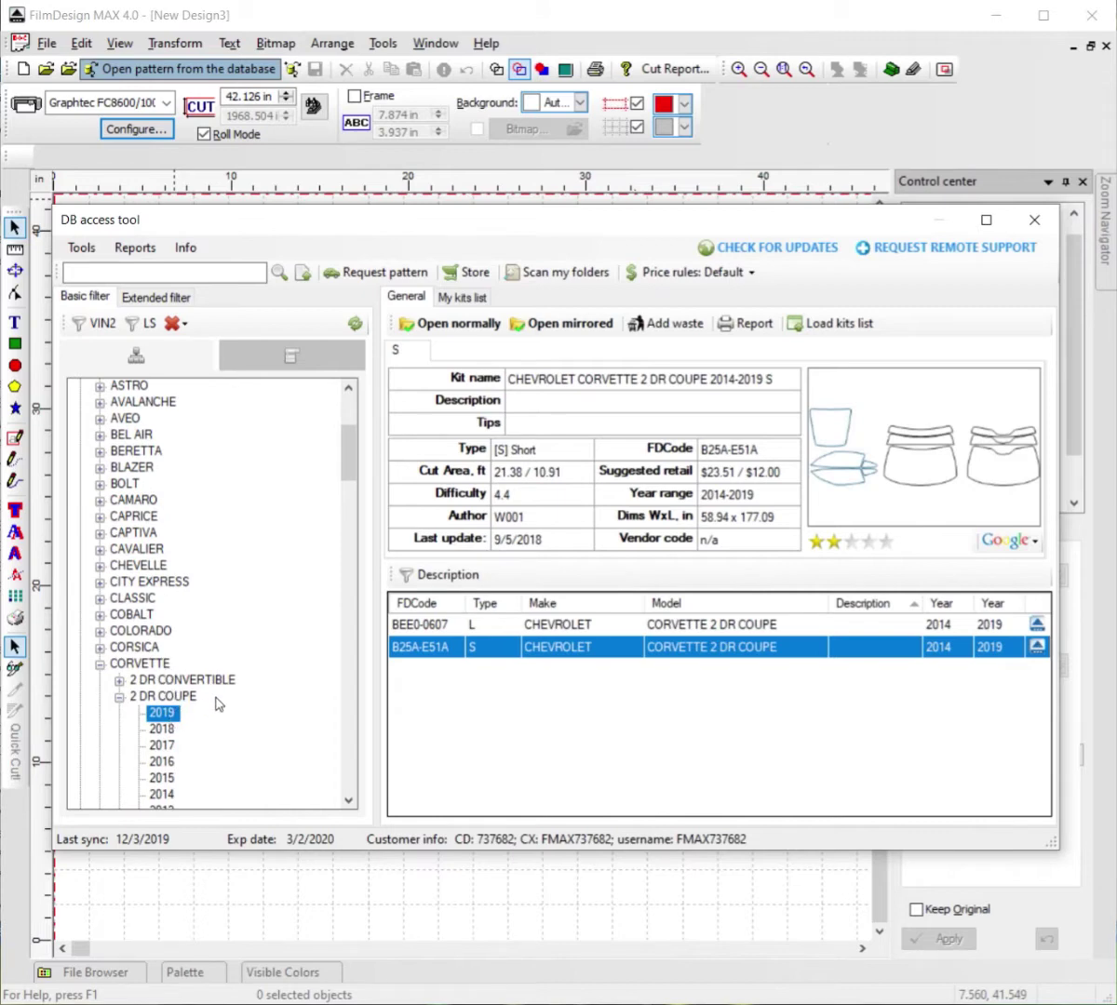
{"action": "double_click", "coordinate": [586, 647]}
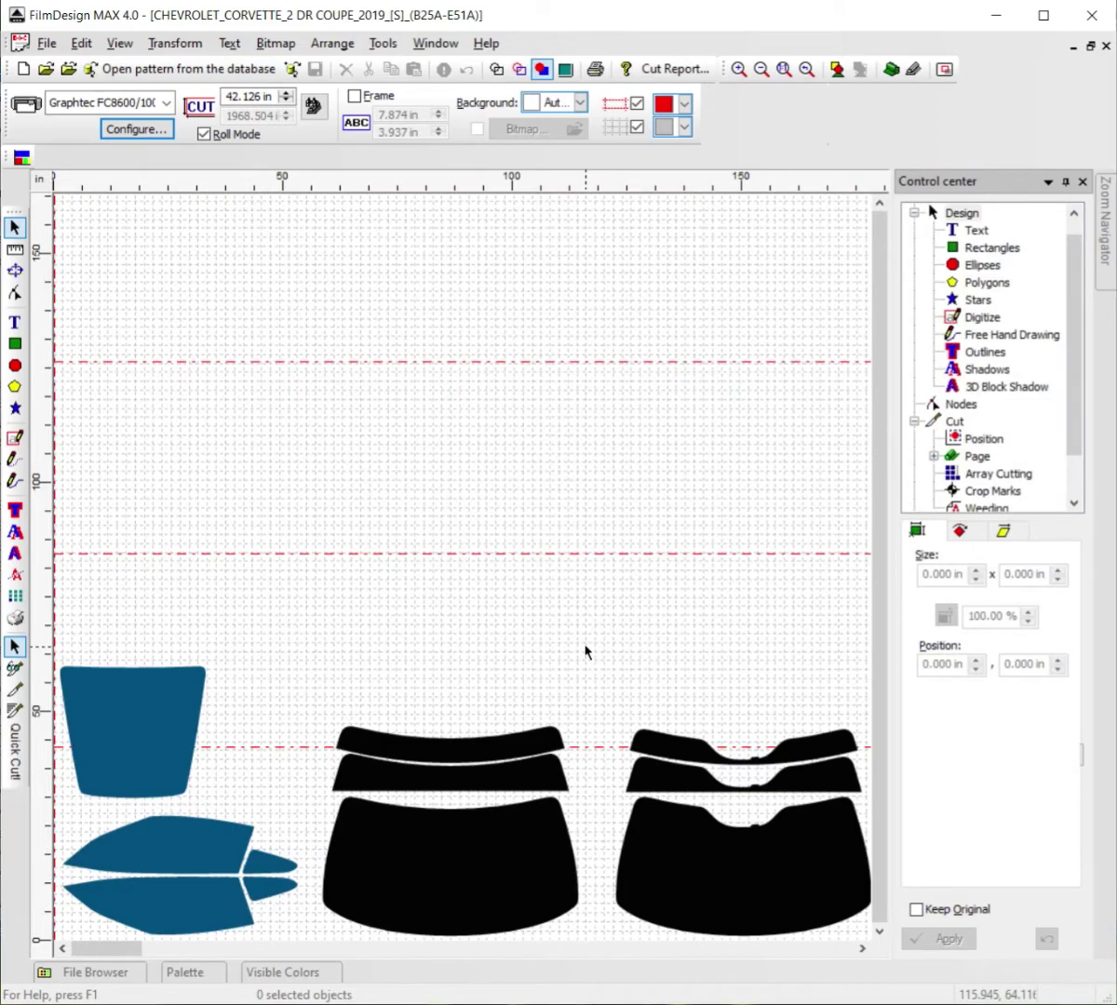
- Drag the 49.891 x 8.015 in top windshield strip up and right into empty canvas space
{"action": "scroll", "coordinate": [586, 649], "scroll_direction": "down", "scroll_amount": 1}
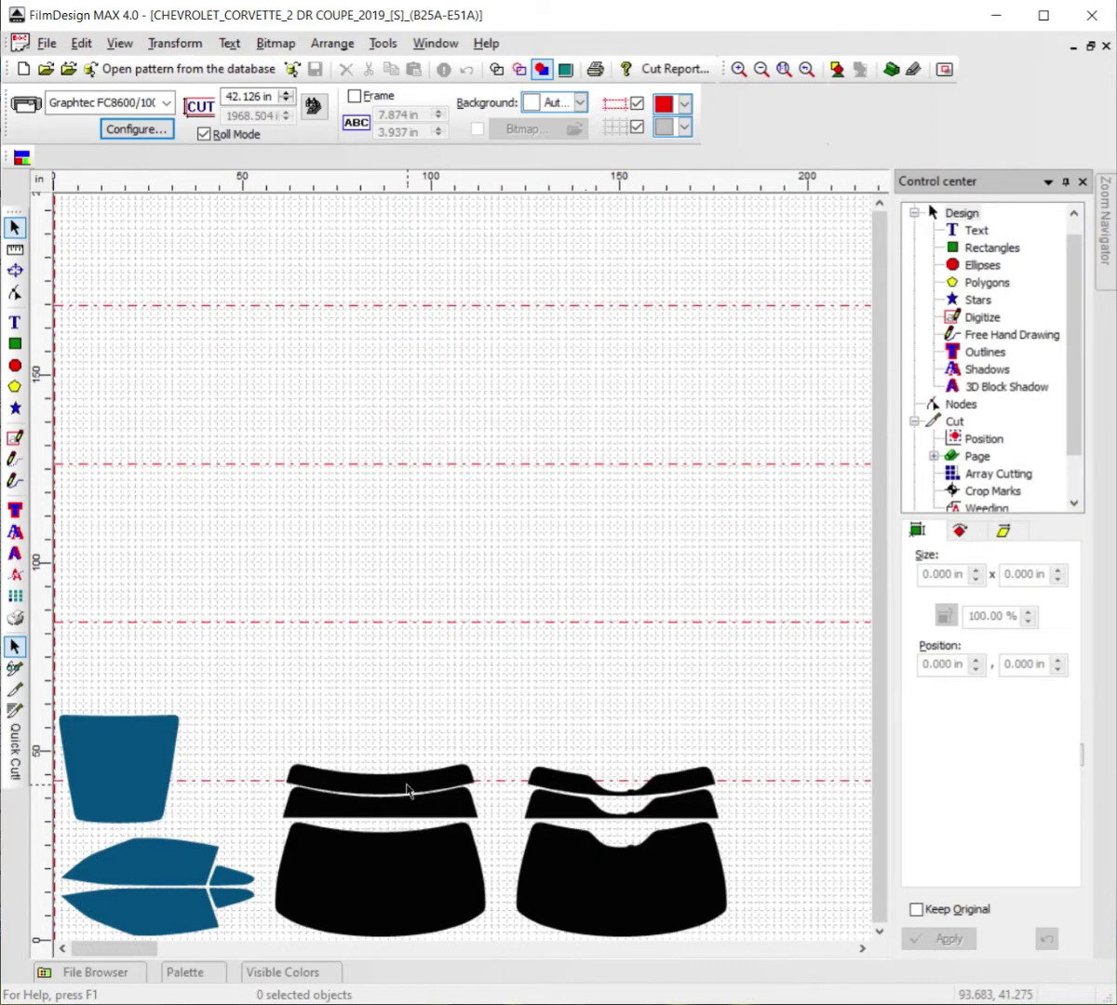
{"action": "left_click_drag", "start_coordinate": [406, 791], "coordinate": [742, 675]}
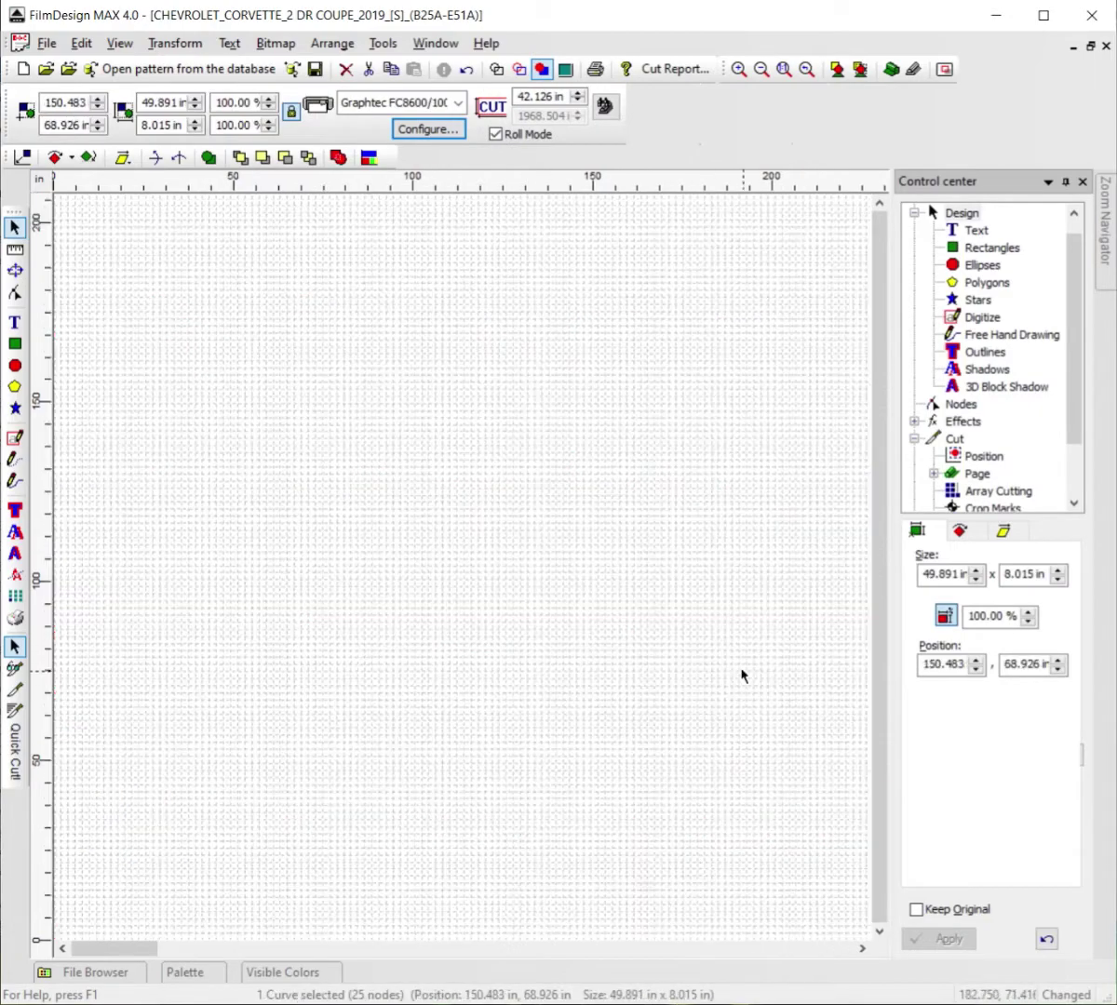
{"action": "scroll", "coordinate": [695, 688], "scroll_direction": "down", "scroll_amount": 1}
{"action": "left_click_drag", "start_coordinate": [551, 749], "coordinate": [665, 712]}
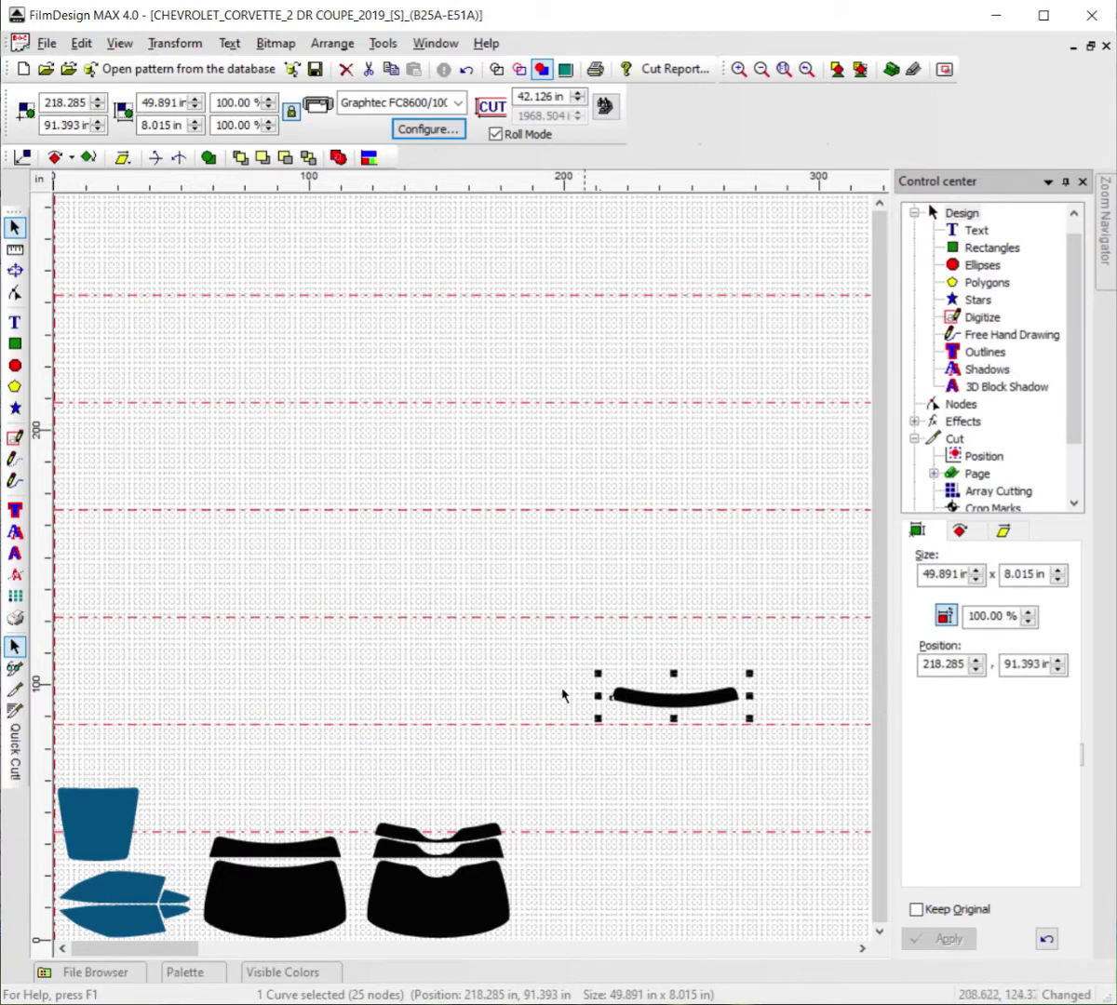
- Zoom to the strip and cut it with a vertical line through its middle using Cutting Objects
{"action": "left_click", "coordinate": [860, 71]}
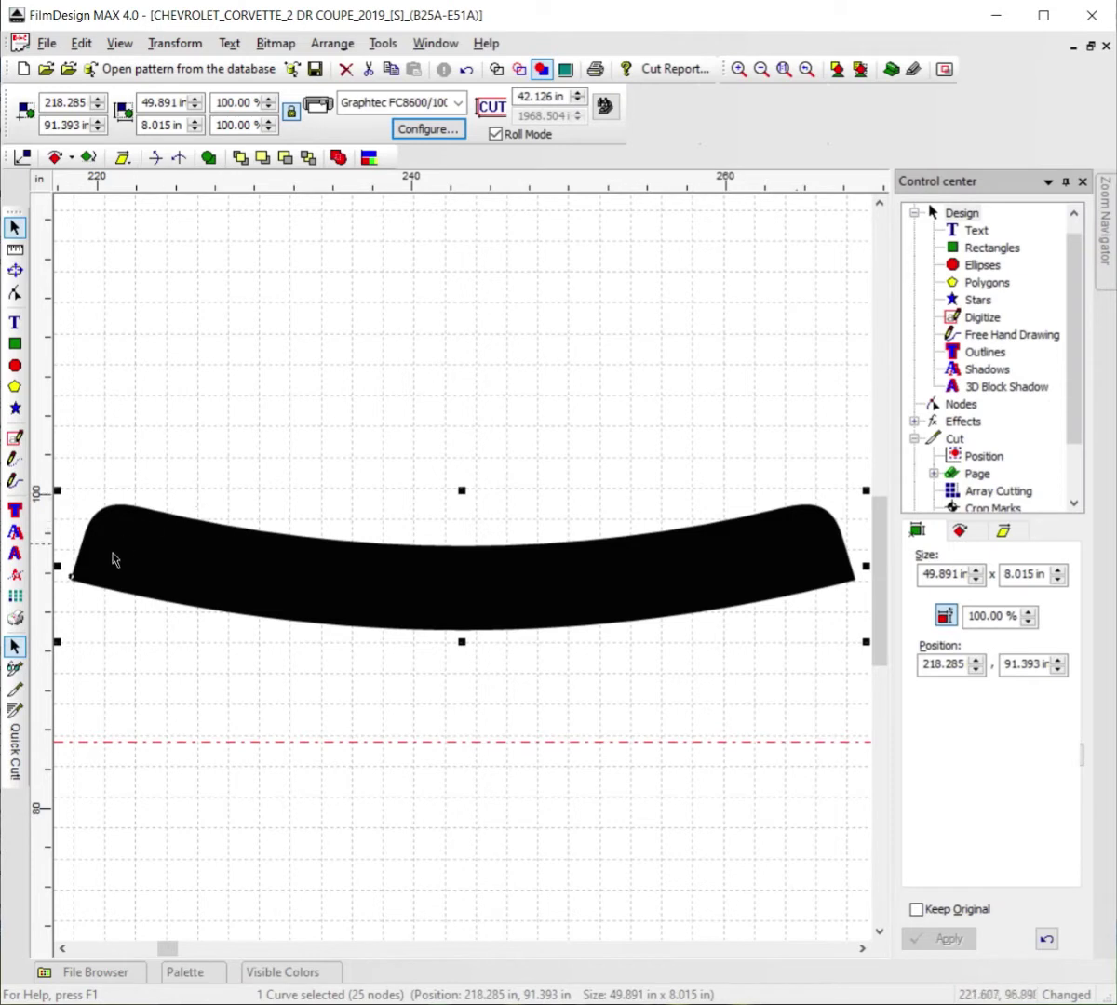
{"action": "left_click", "coordinate": [15, 574]}
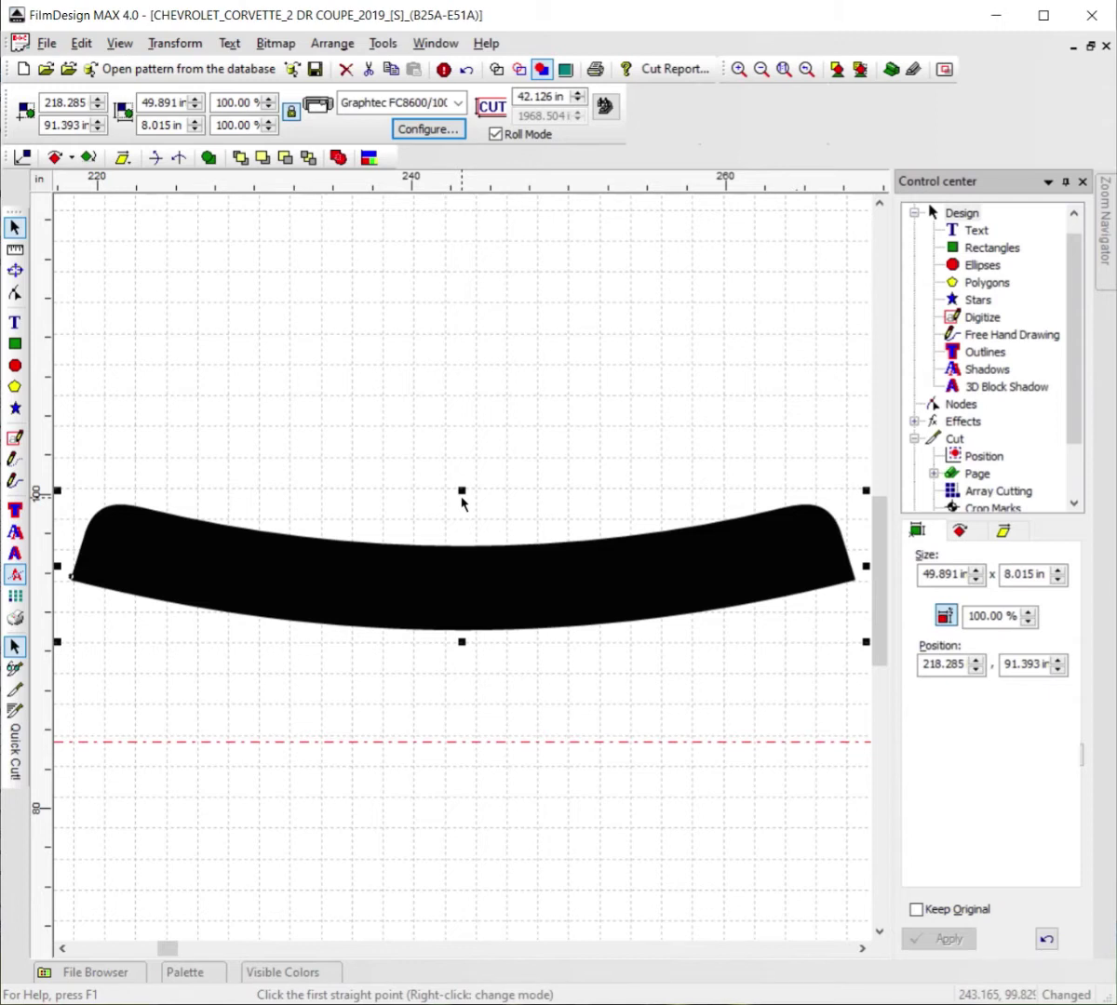
{"action": "left_click", "coordinate": [462, 504]}
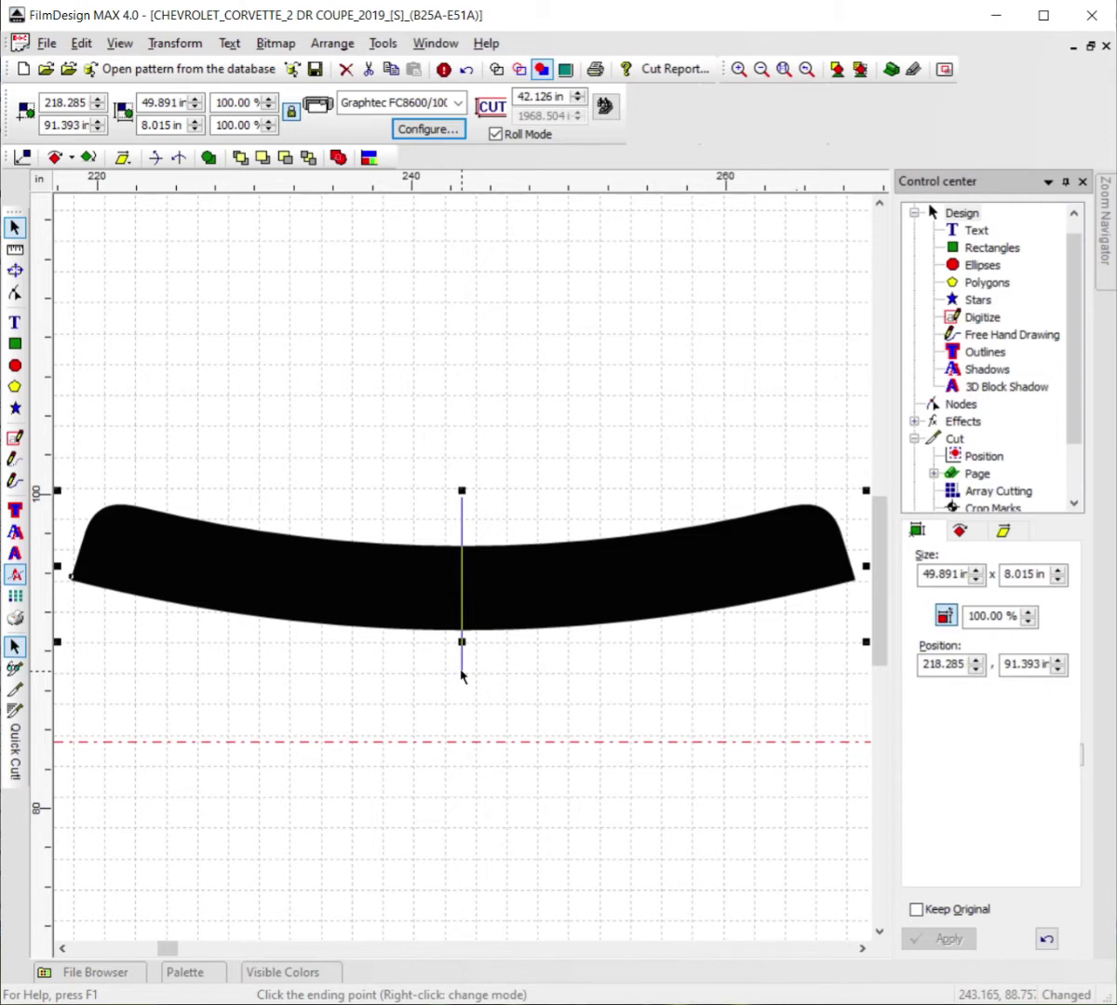
{"action": "left_click", "coordinate": [461, 670]}
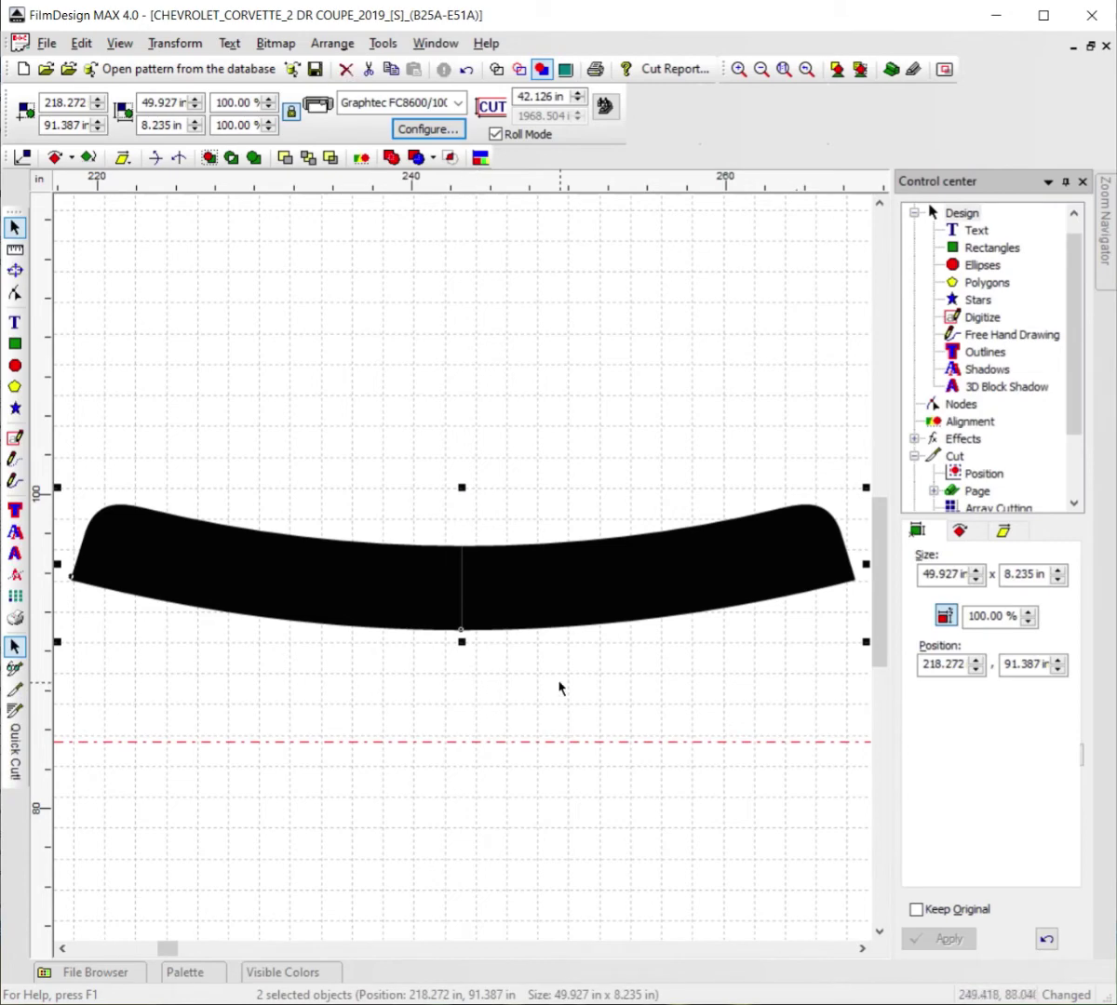
- Pull the 25.010 x 8.015 in right half of the strip away to the right
{"action": "key", "text": "Escape"}
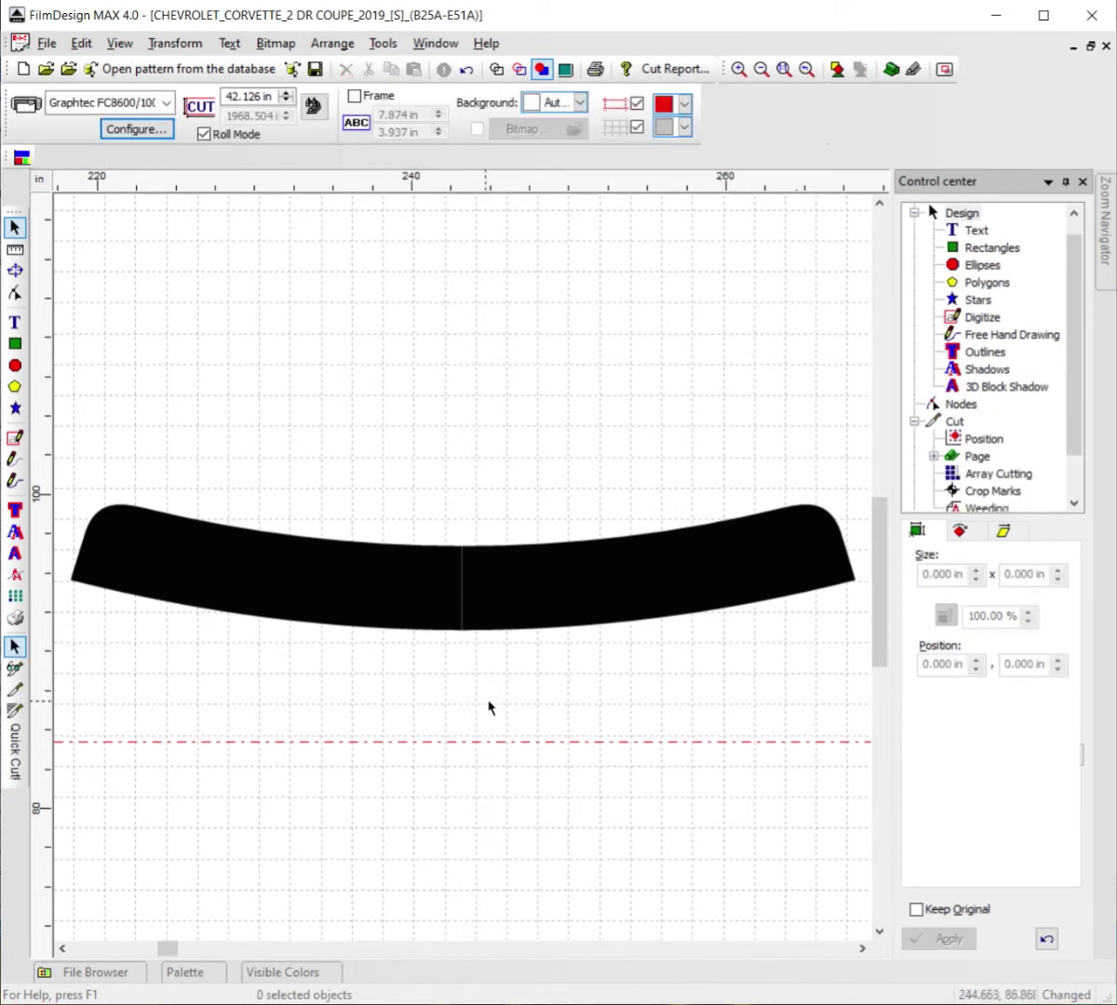
{"action": "scroll", "coordinate": [484, 700], "scroll_direction": "down", "scroll_amount": 1}
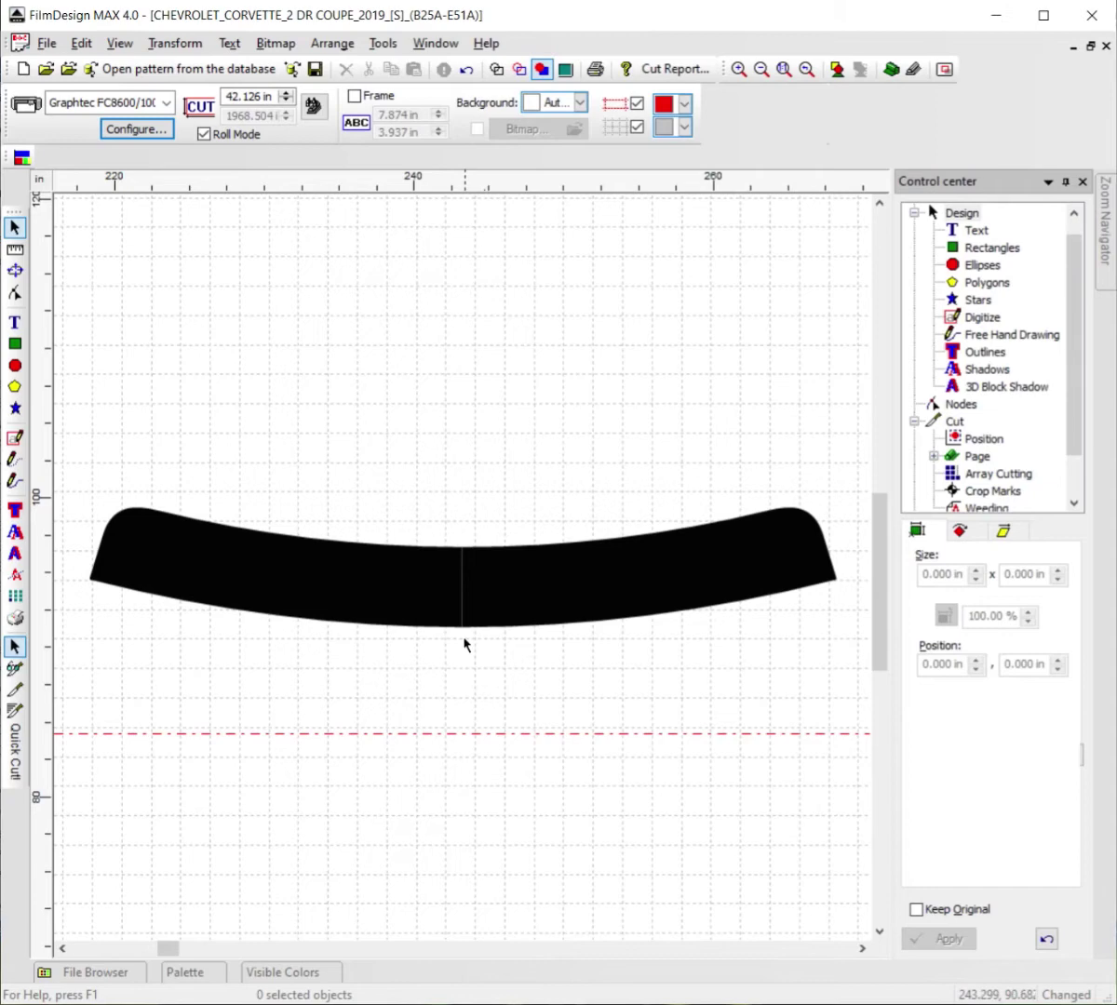
{"action": "scroll", "coordinate": [445, 709], "scroll_direction": "down", "scroll_amount": 1}
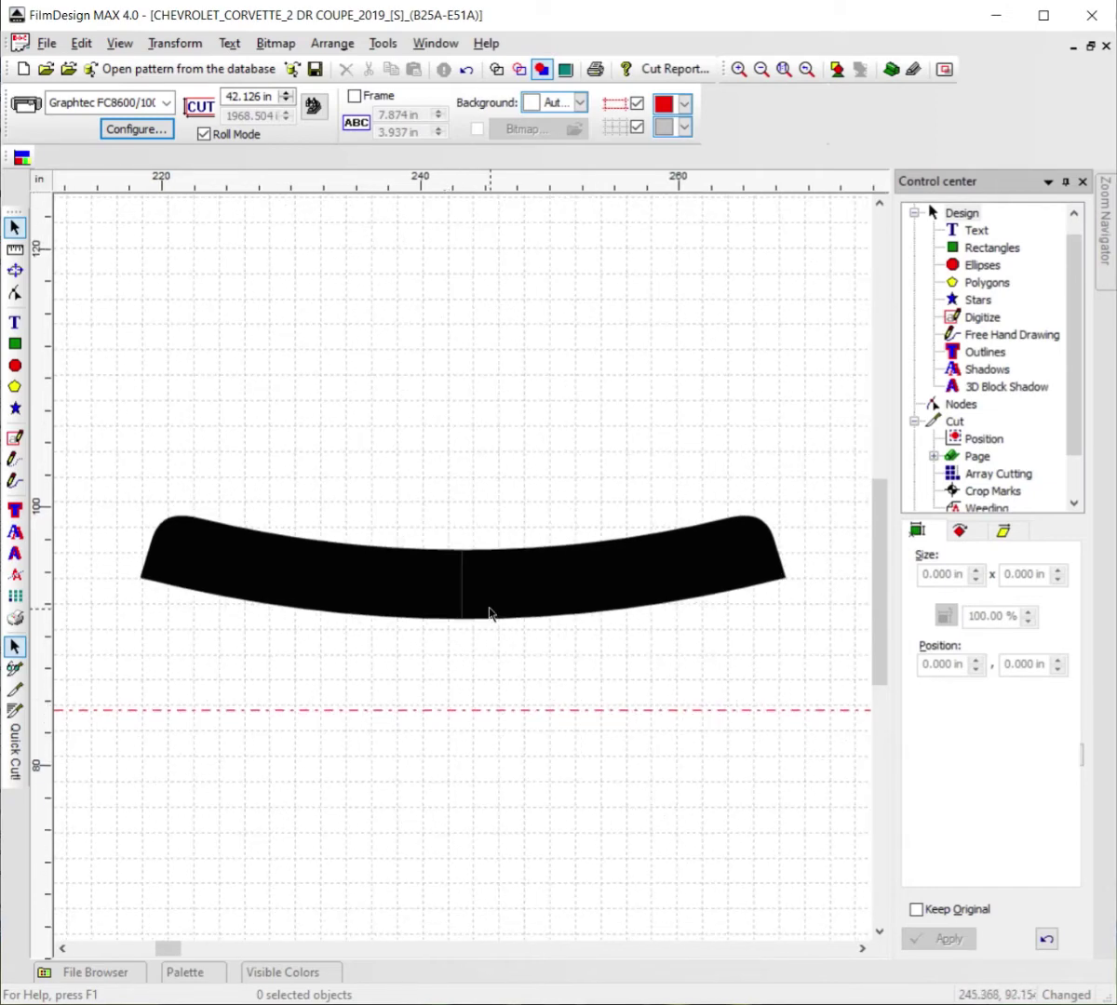
{"action": "scroll", "coordinate": [500, 596], "scroll_direction": "down", "scroll_amount": 2}
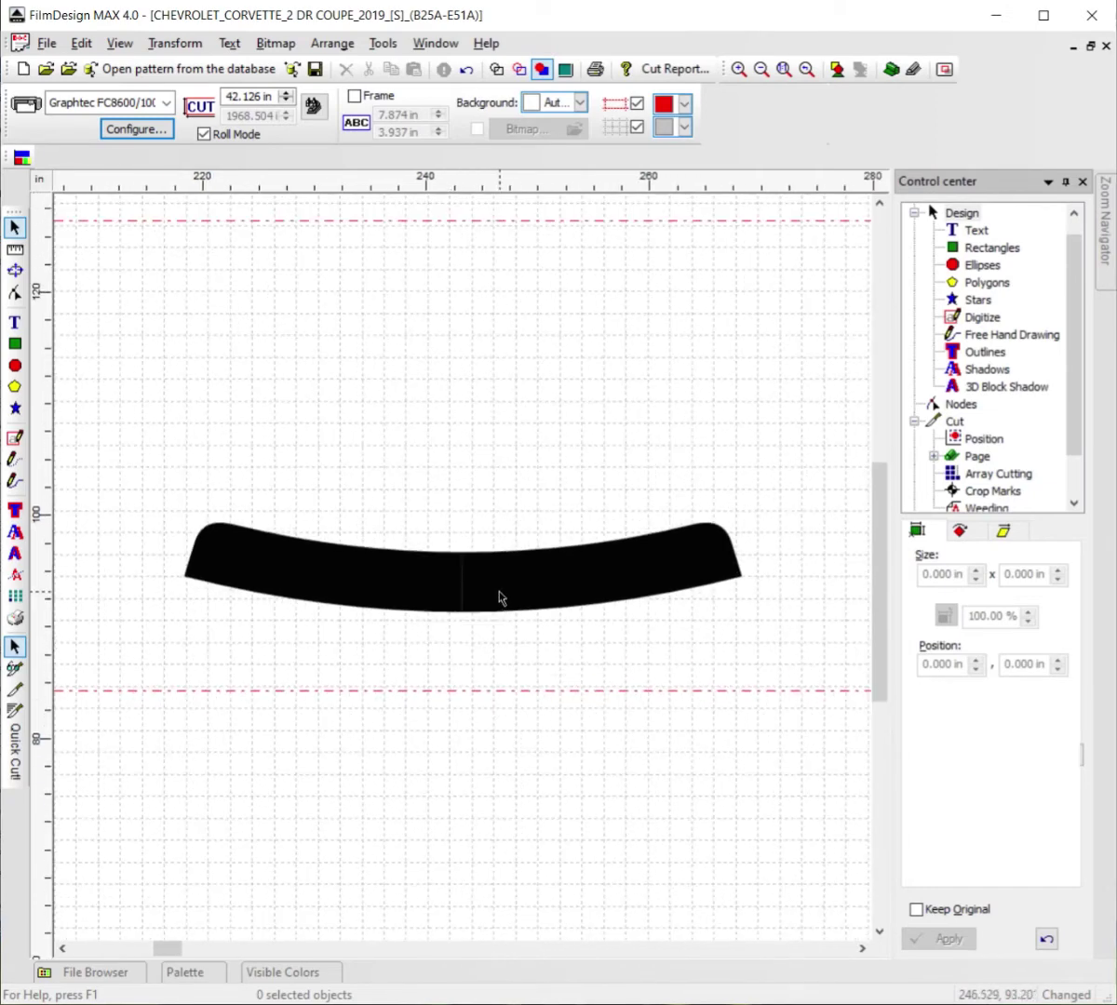
{"action": "left_click_drag", "start_coordinate": [500, 598], "coordinate": [615, 574]}
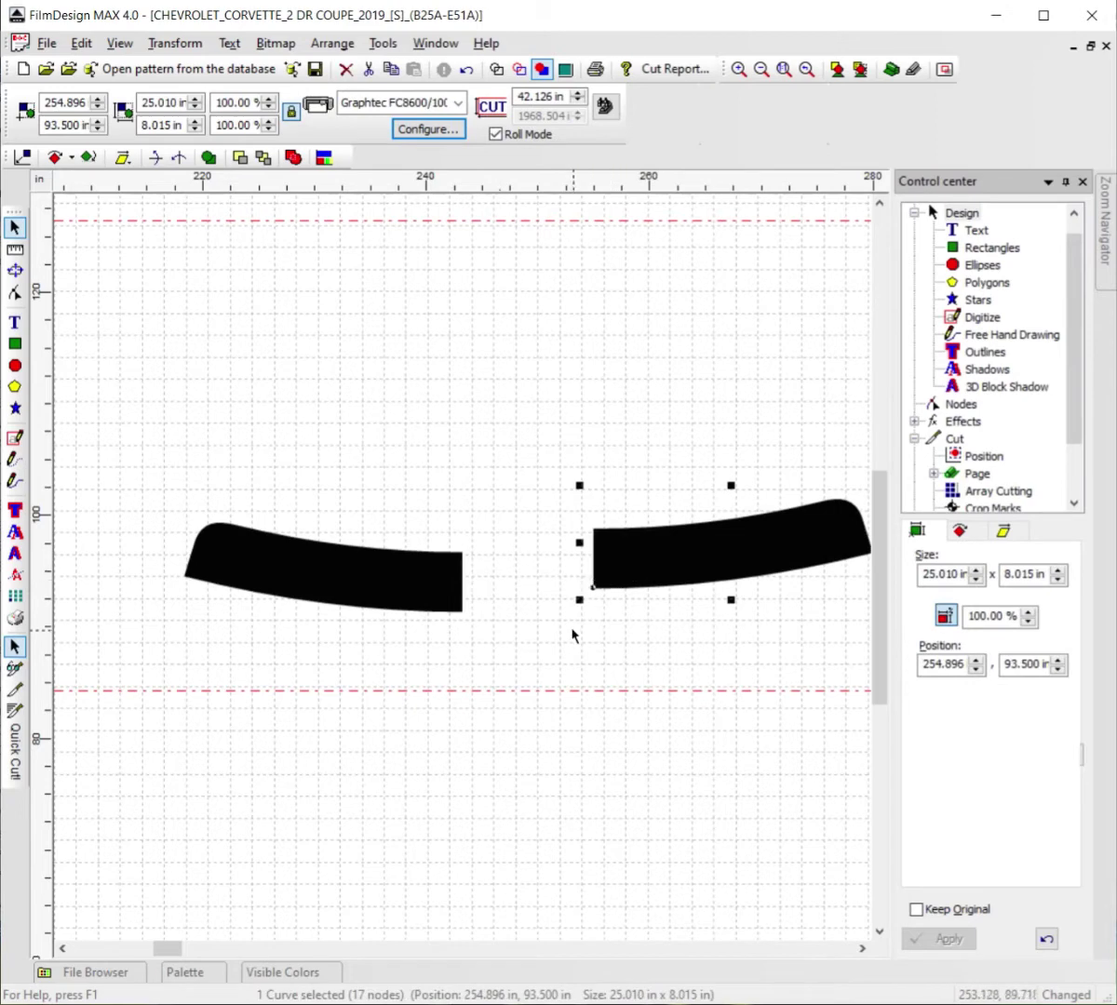
{"action": "scroll", "coordinate": [571, 635], "scroll_direction": "down", "scroll_amount": 1}
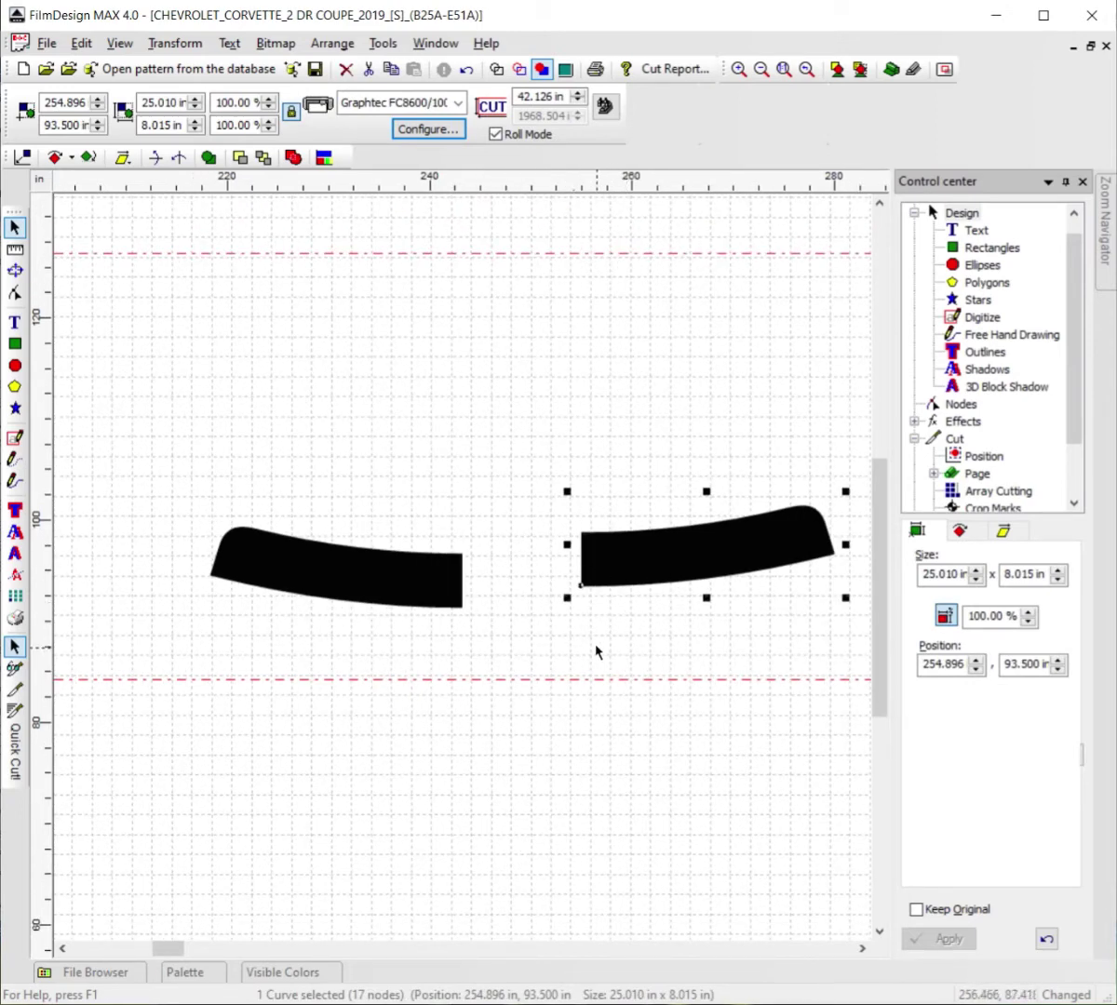
{"action": "scroll", "coordinate": [447, 673], "scroll_direction": "down", "scroll_amount": 3}
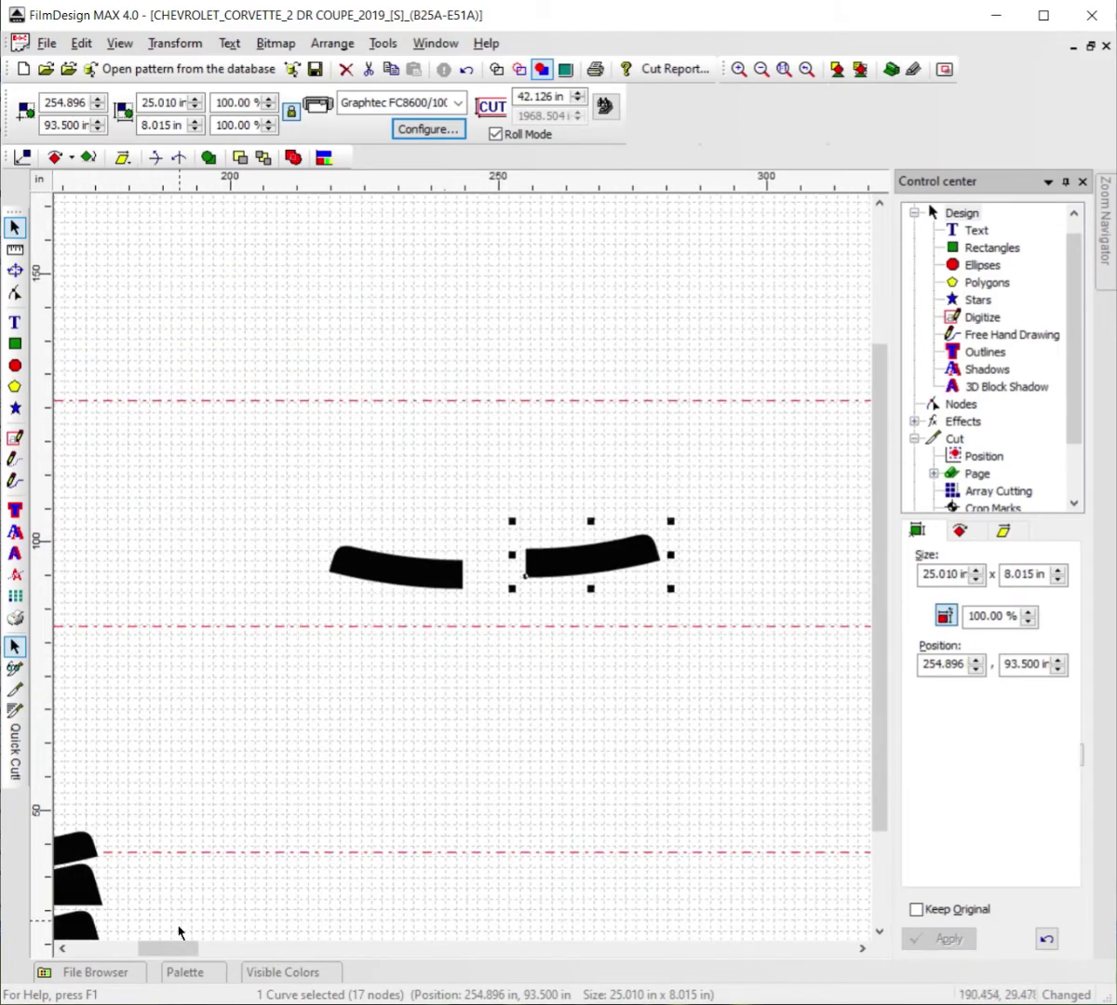
{"action": "left_click_drag", "start_coordinate": [168, 947], "coordinate": [76, 949]}
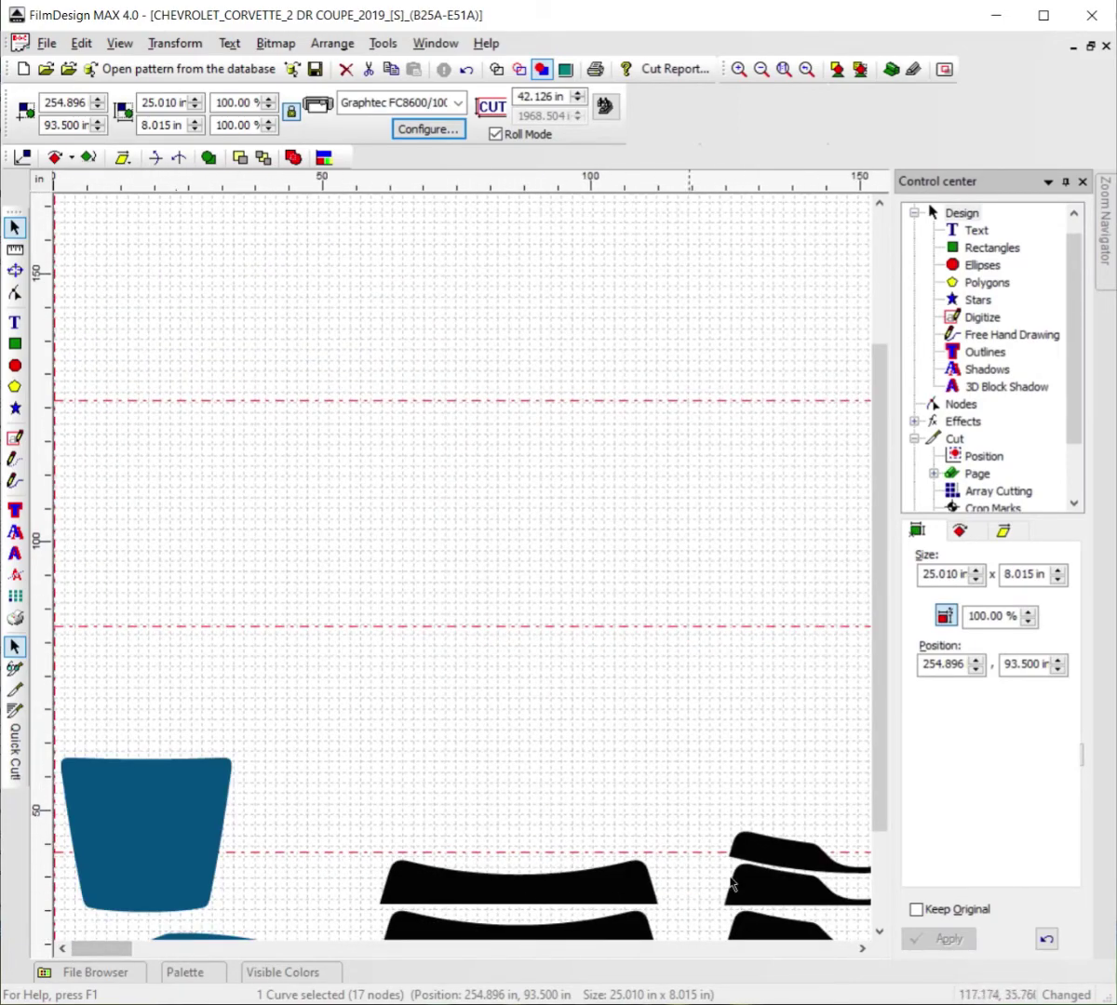
- Move the 55.768 x 30.387 in windshield piece higher up and zoom the view to fit it
{"action": "left_click", "coordinate": [879, 931]}
{"action": "left_click", "coordinate": [881, 932]}
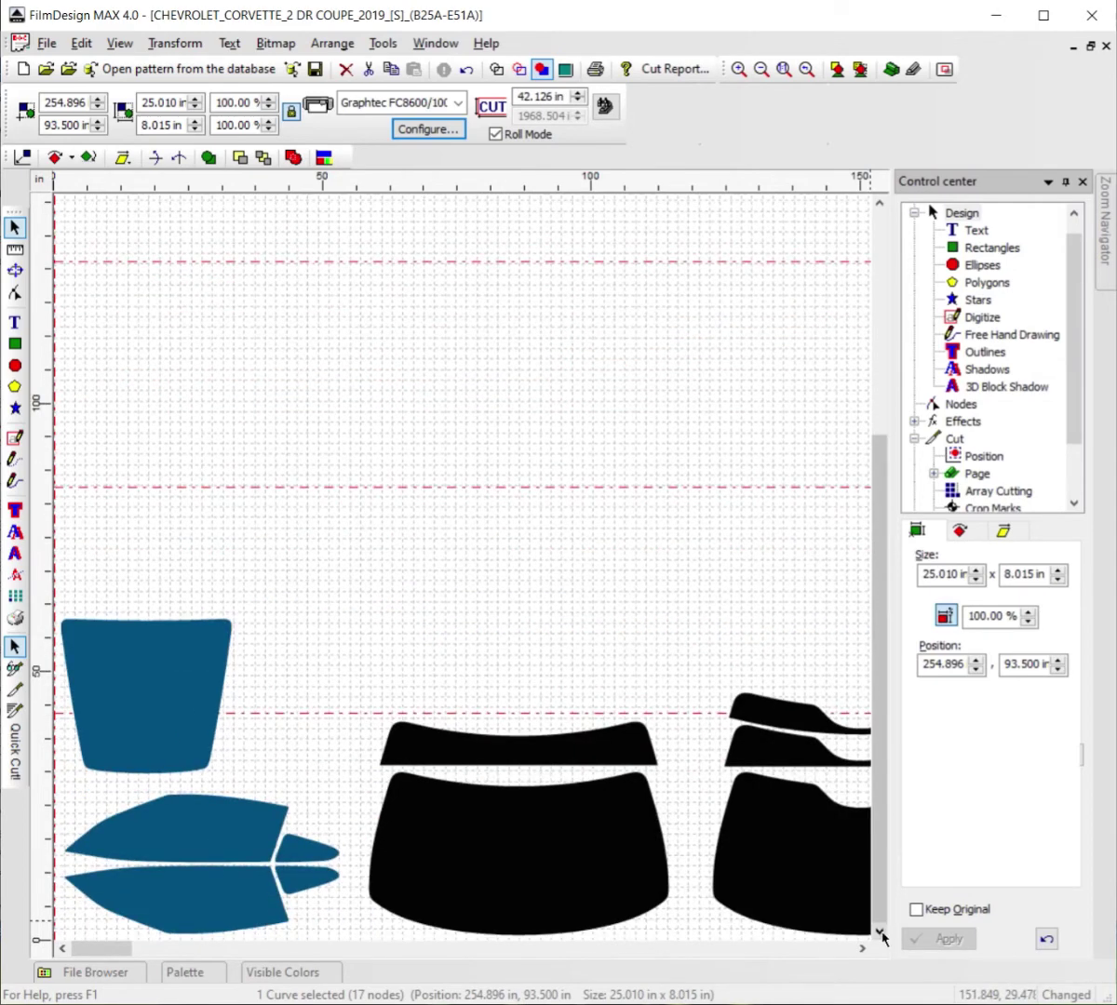
{"action": "left_click_drag", "start_coordinate": [481, 858], "coordinate": [477, 395]}
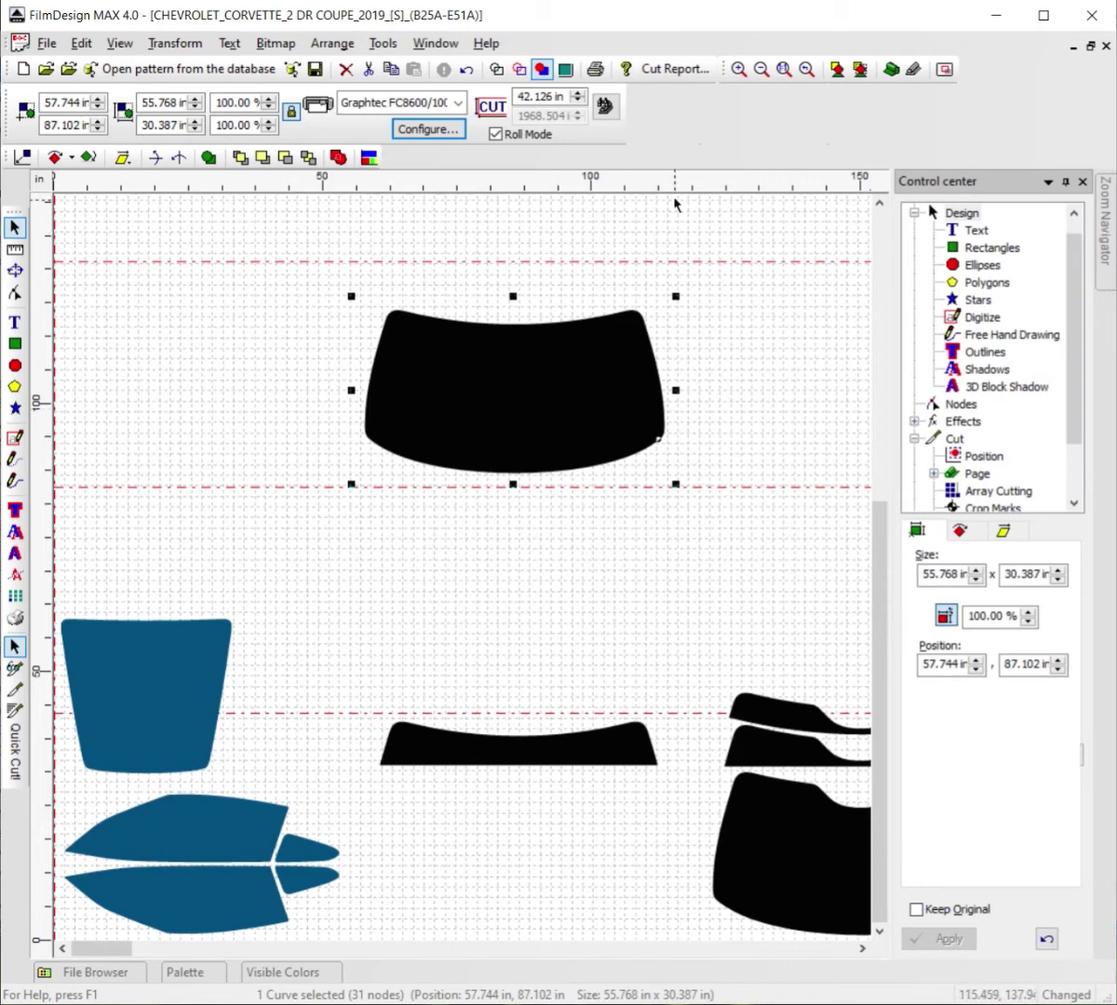
{"action": "left_click", "coordinate": [859, 68]}
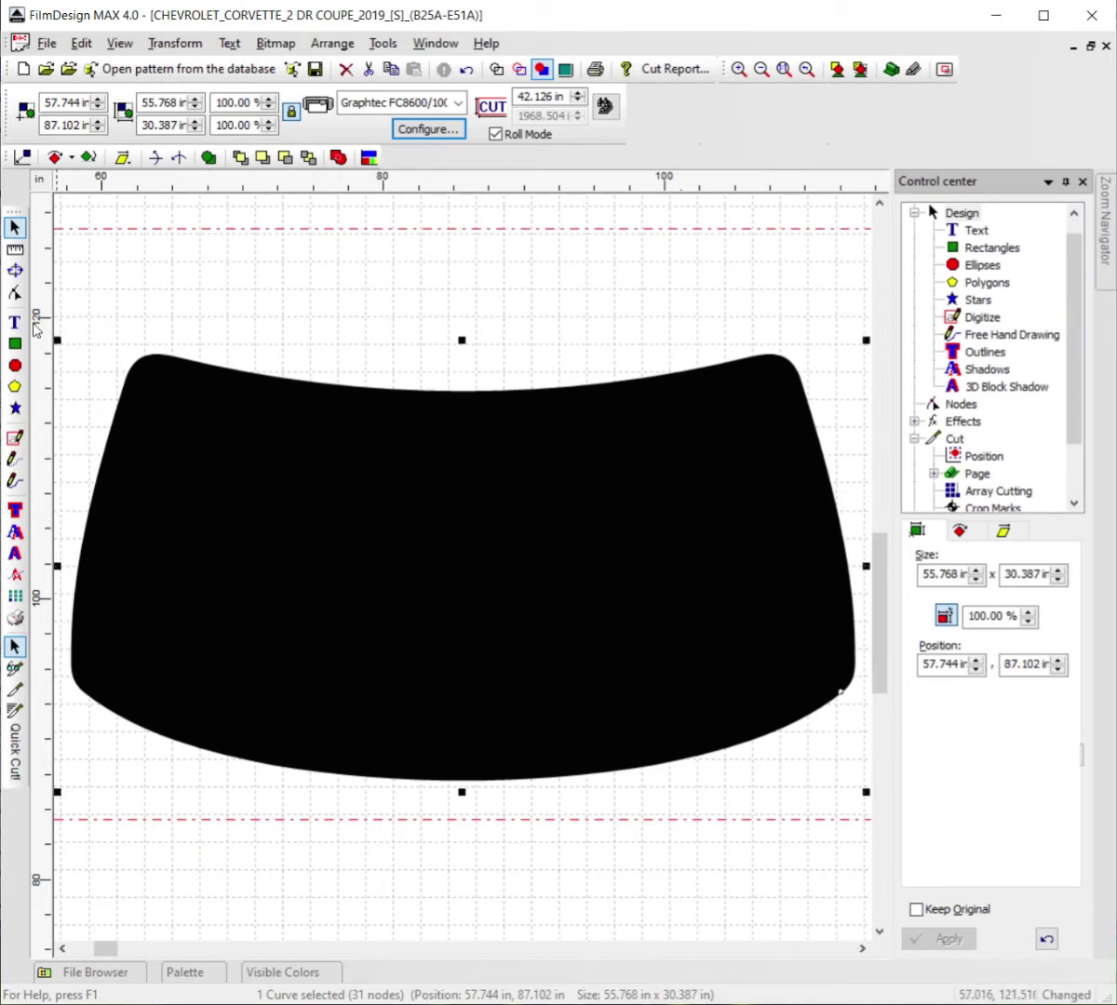
- Draw a rectangle across the windshield's top and set its height to 8 in with proportions unlocked
{"action": "left_click", "coordinate": [15, 343]}
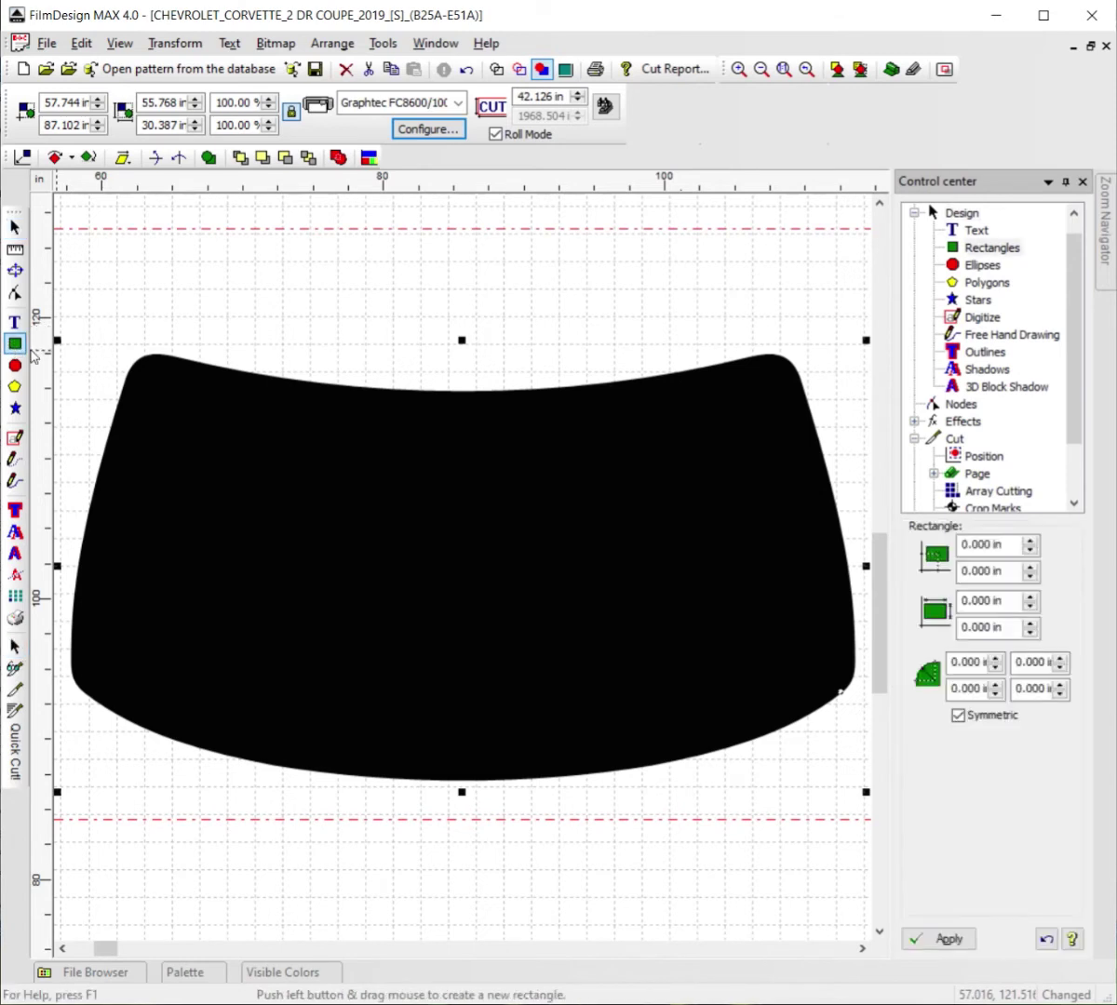
{"action": "left_click_drag", "start_coordinate": [82, 222], "coordinate": [850, 329]}
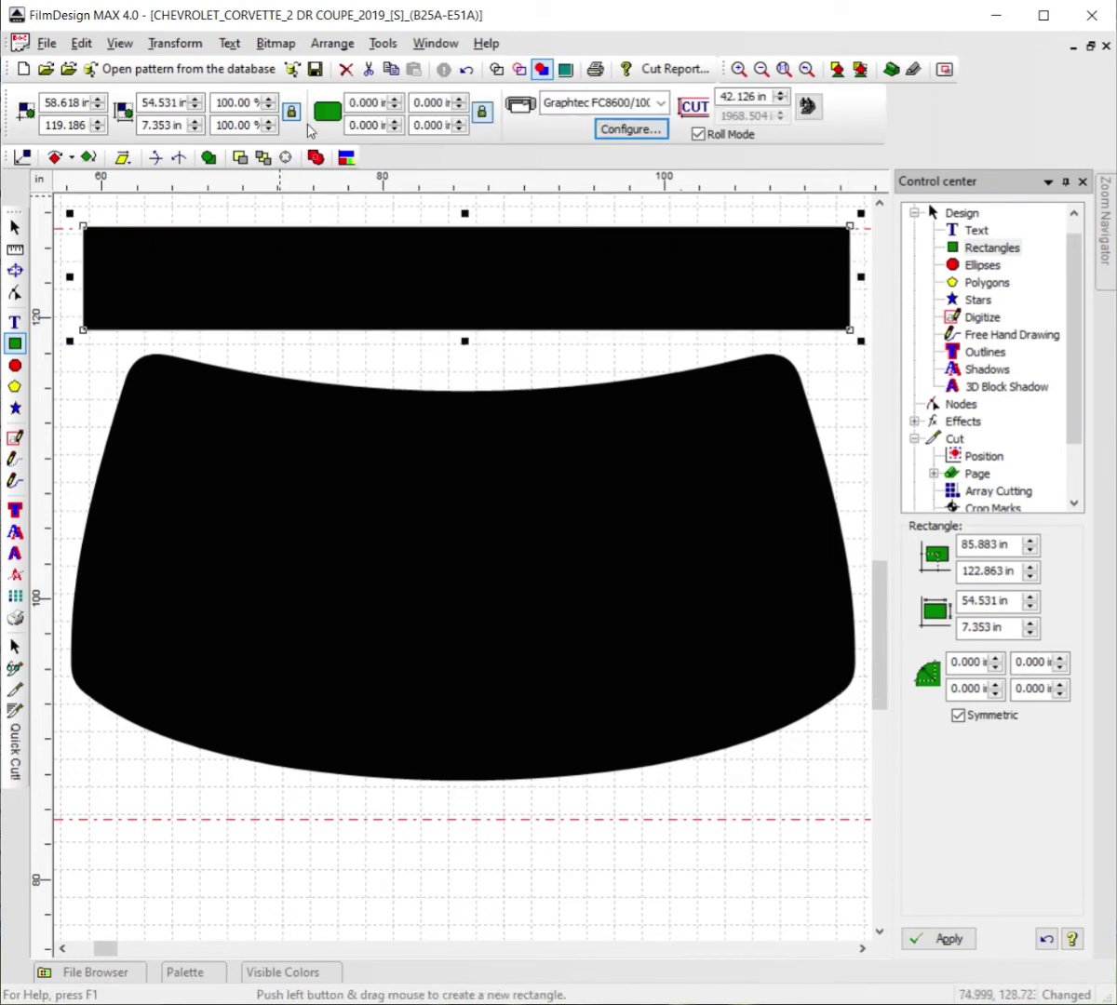
{"action": "left_click", "coordinate": [292, 114]}
{"action": "double_click", "coordinate": [156, 125]}
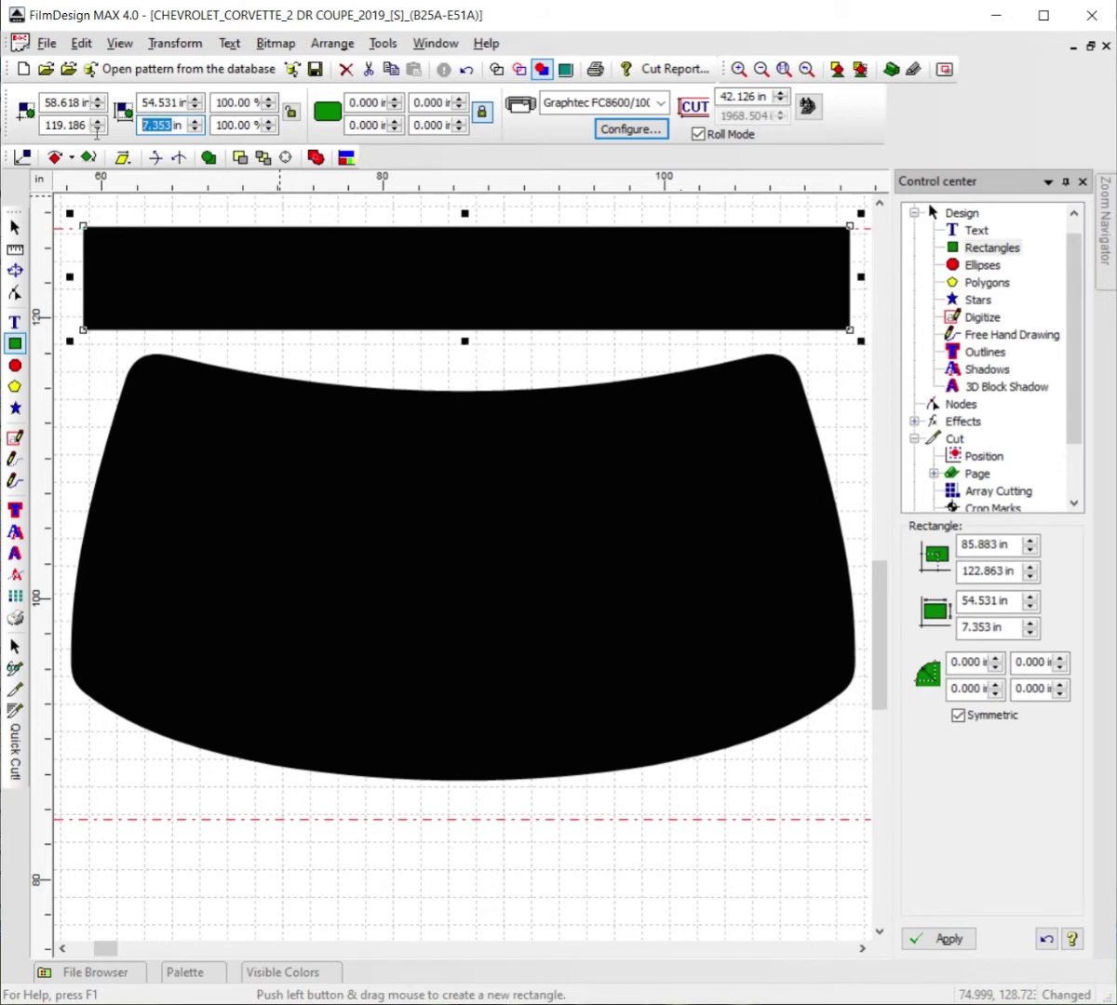
{"action": "type", "text": "8"}
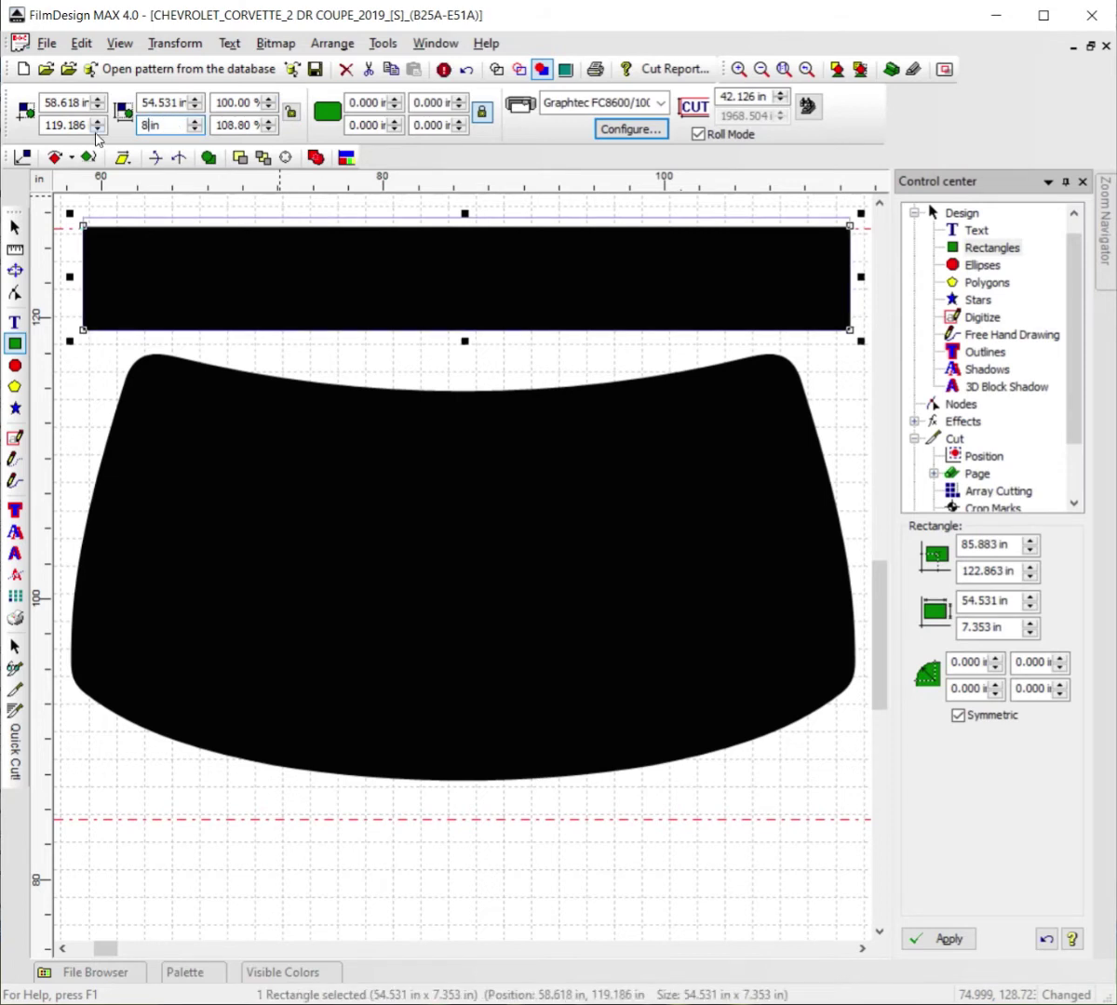
{"action": "key", "text": "Return"}
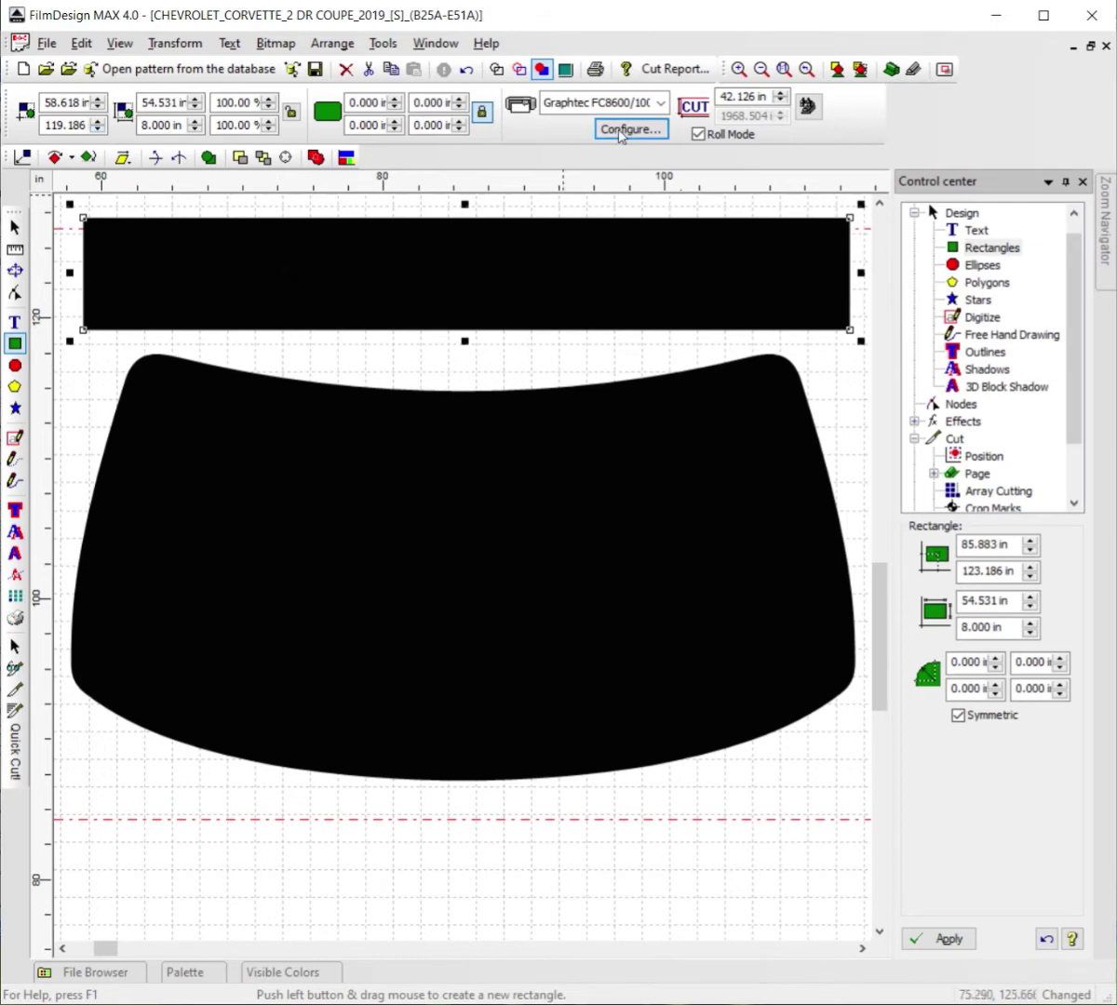
- Switch to outline view and lower the 8 in rectangle toward the windshield's top edge
{"action": "left_click", "coordinate": [518, 68]}
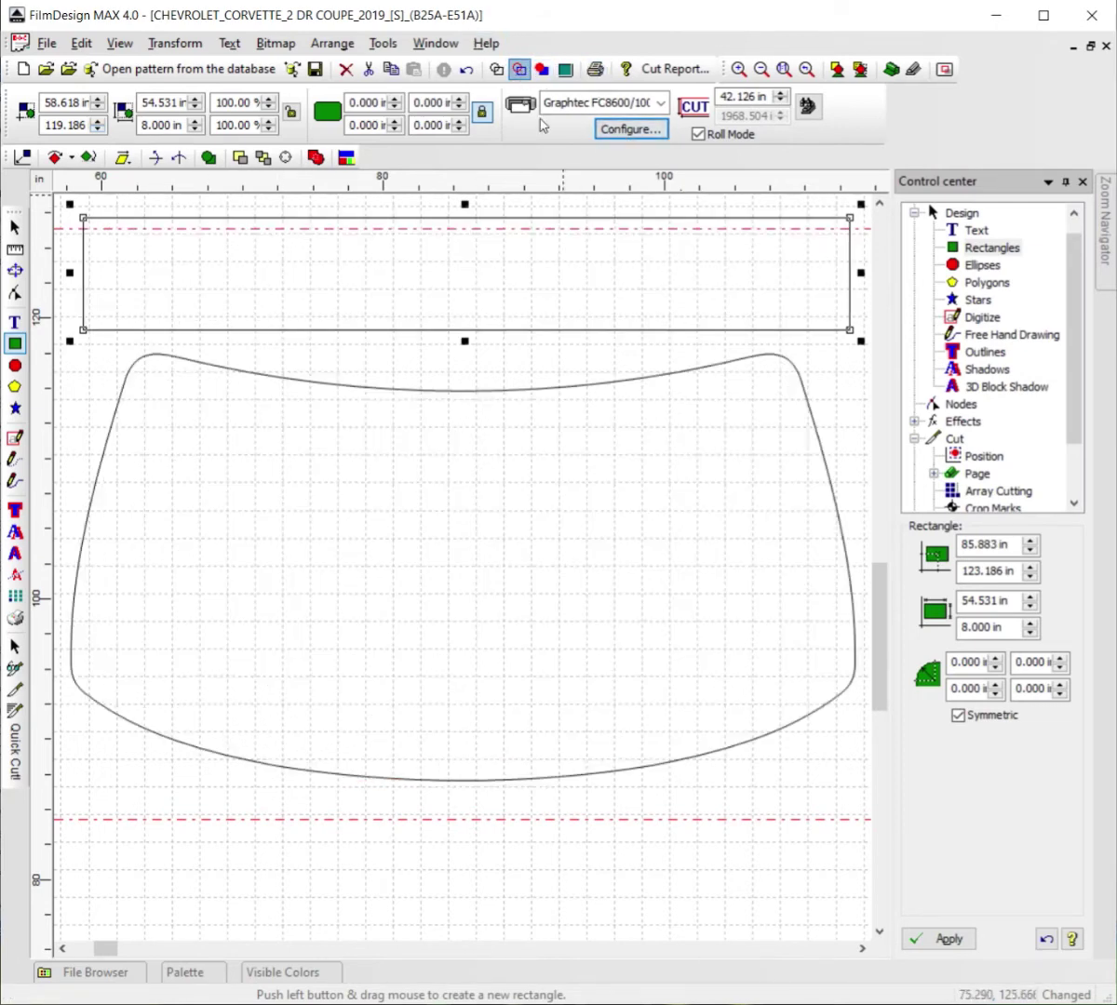
{"action": "left_click_drag", "start_coordinate": [509, 205], "coordinate": [510, 290]}
{"action": "key", "text": "Down"}
{"action": "key", "text": "Down"}
{"action": "key", "text": "Down"}
{"action": "key", "text": "Down"}
{"action": "key", "text": "Down"}
{"action": "key", "text": "Down"}
{"action": "key", "text": "Down"}
{"action": "key", "text": "Down"}
{"action": "key", "text": "Down"}
{"action": "key", "text": "Down"}
{"action": "key", "text": "Down"}
{"action": "key", "text": "Down"}
{"action": "key", "text": "Down"}
{"action": "key", "text": "Down"}
{"action": "key", "text": "Down"}
{"action": "key", "text": "Down"}
{"action": "key", "text": "Down"}
{"action": "key", "text": "Down"}
{"action": "key", "text": "Down"}
{"action": "key", "text": "Down"}
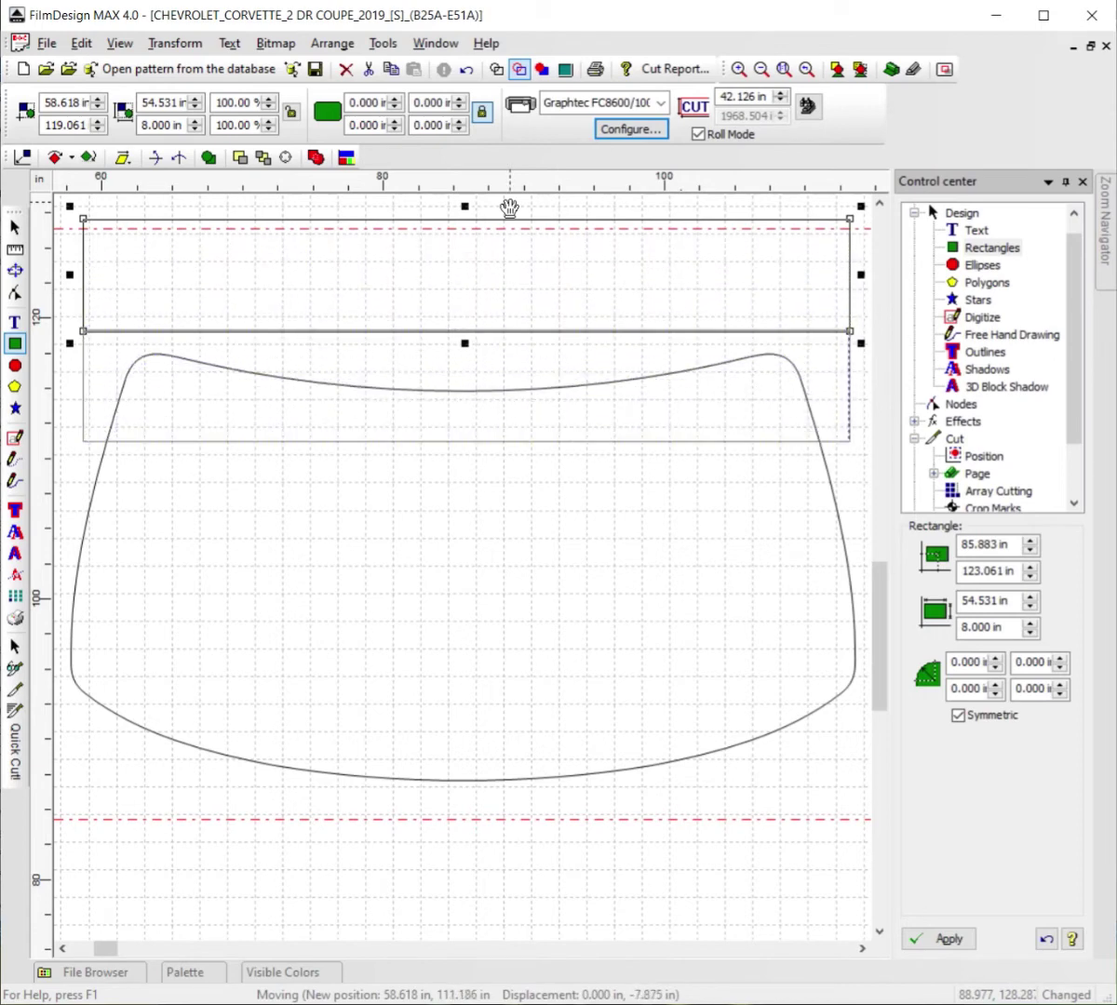
{"action": "key", "text": "Down"}
{"action": "key", "text": "Down"}
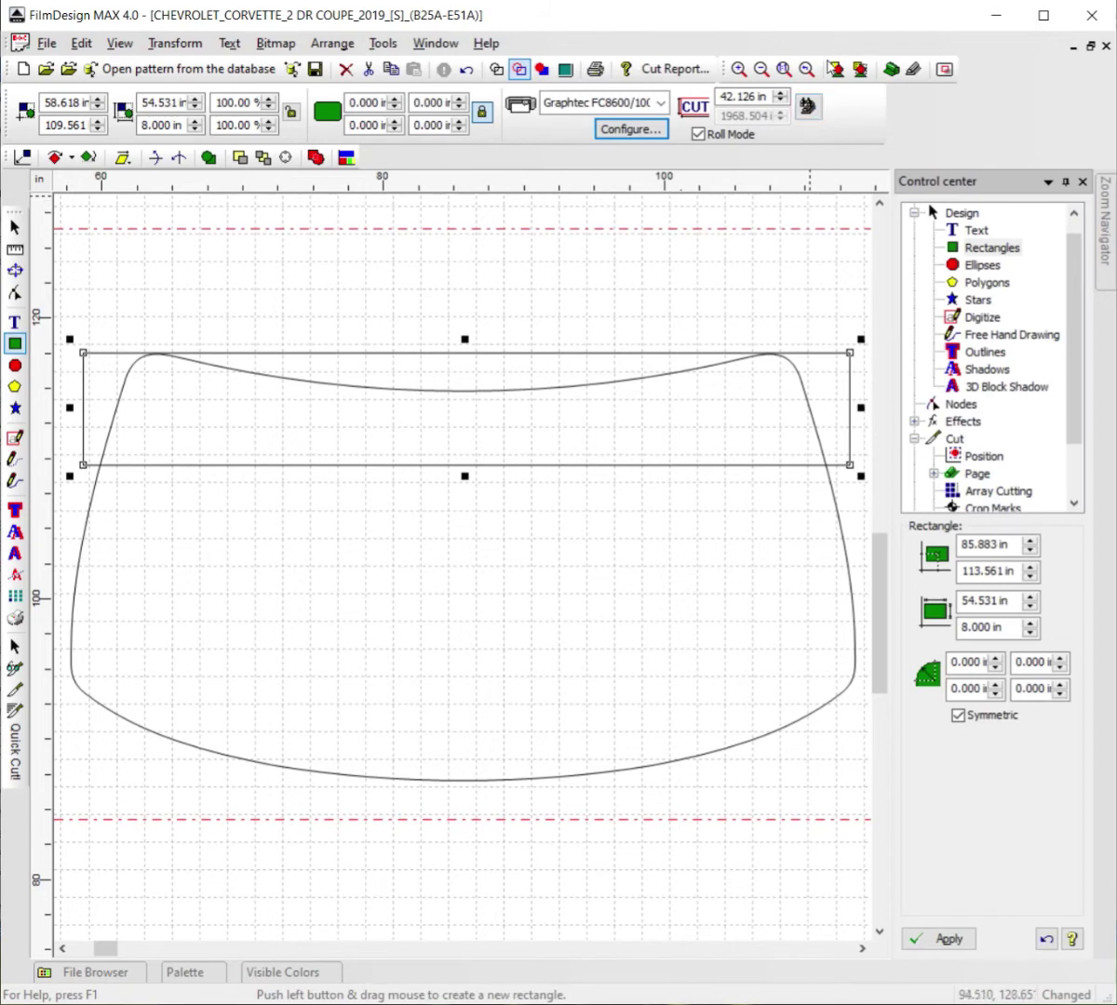
- Zoom in on the windshield's top corner peak to verify alignment, then fit the view to the rectangle
{"action": "left_click", "coordinate": [738, 68]}
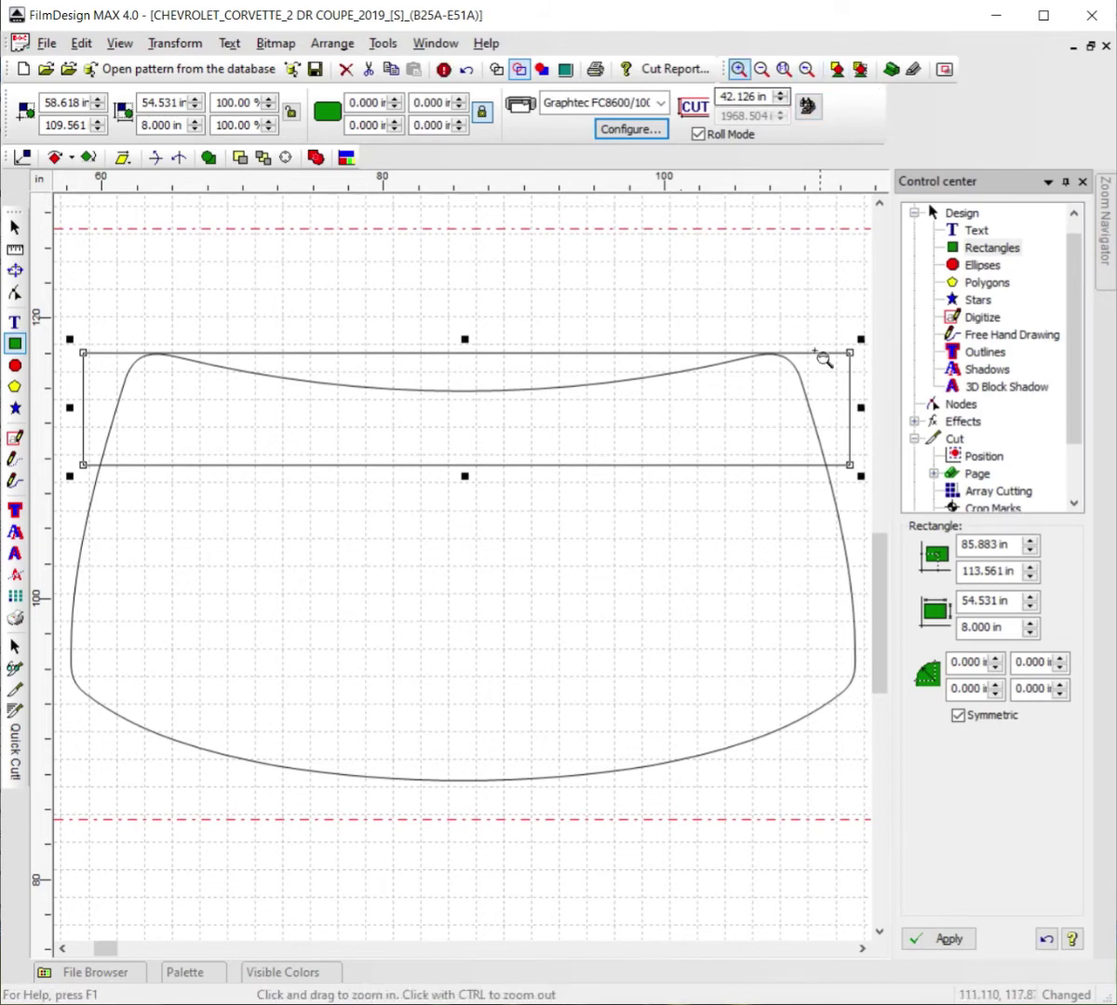
{"action": "left_click", "coordinate": [779, 360]}
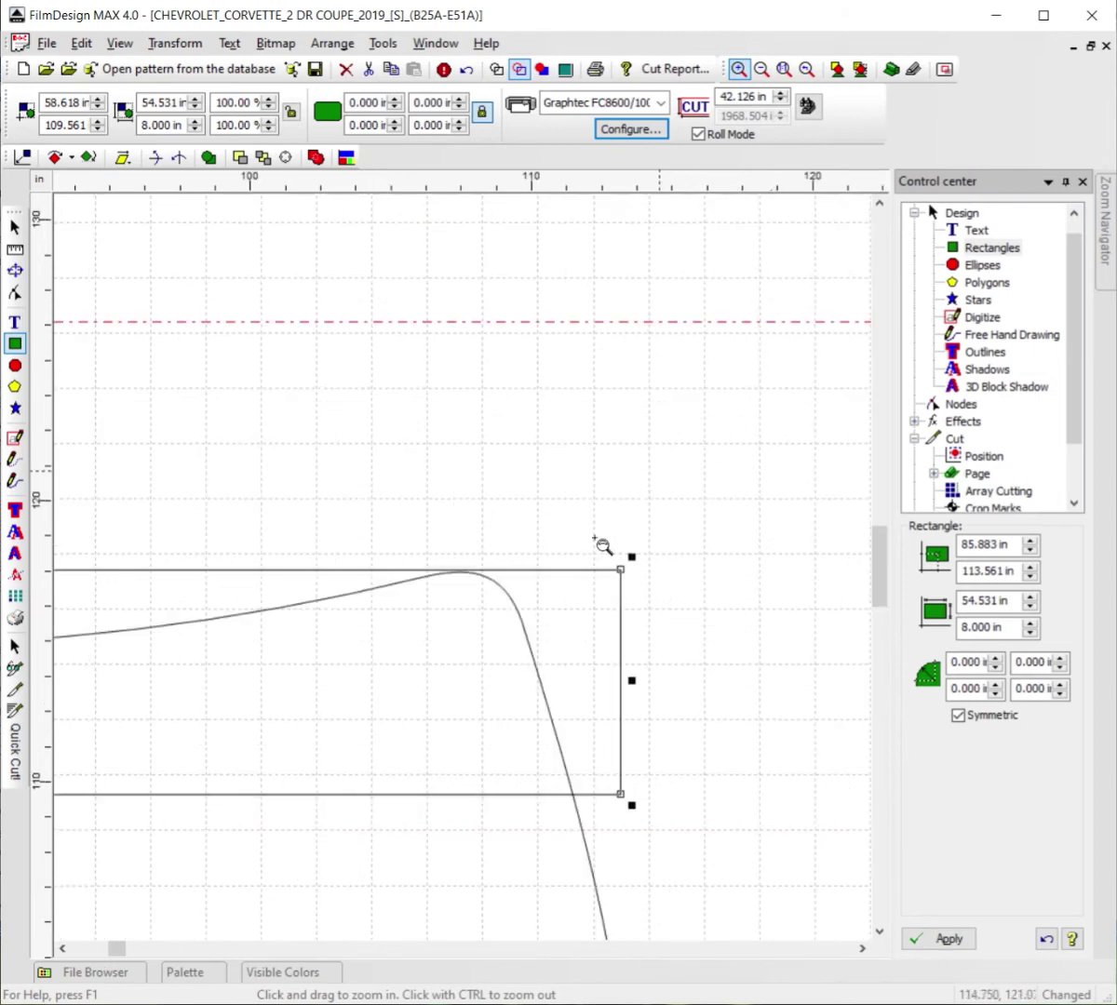
{"action": "left_click", "coordinate": [469, 579]}
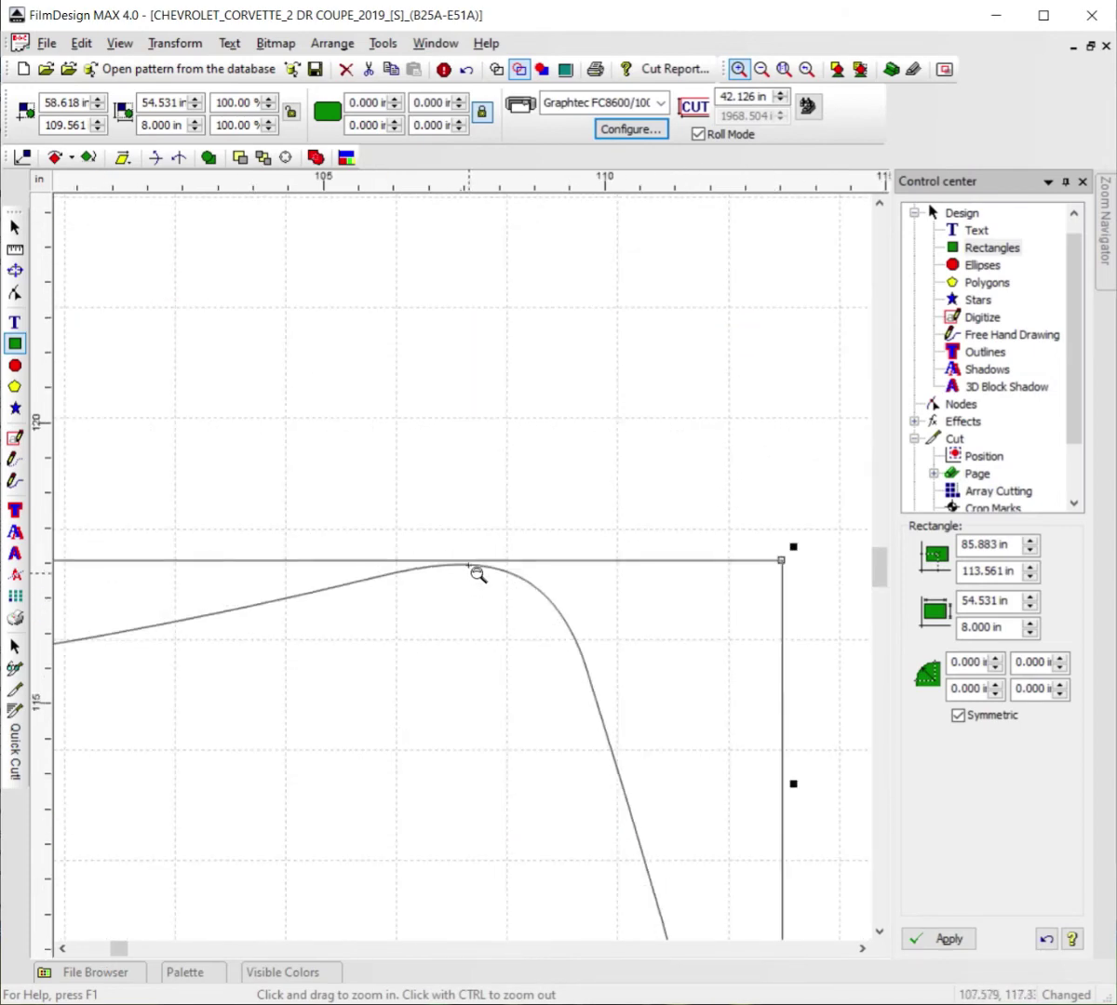
{"action": "left_click", "coordinate": [474, 570]}
{"action": "left_click", "coordinate": [451, 575]}
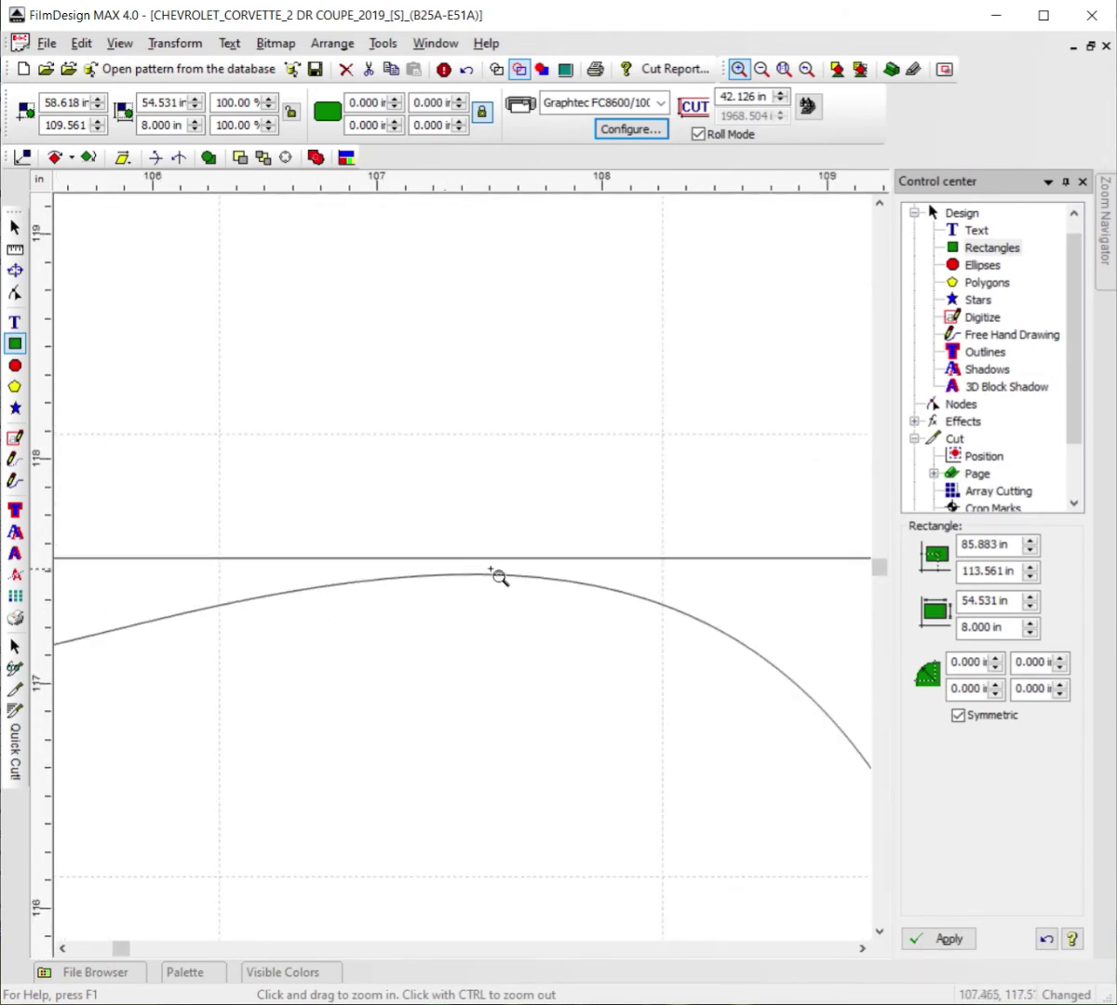
{"action": "scroll", "coordinate": [500, 577], "scroll_direction": "down", "scroll_amount": 5}
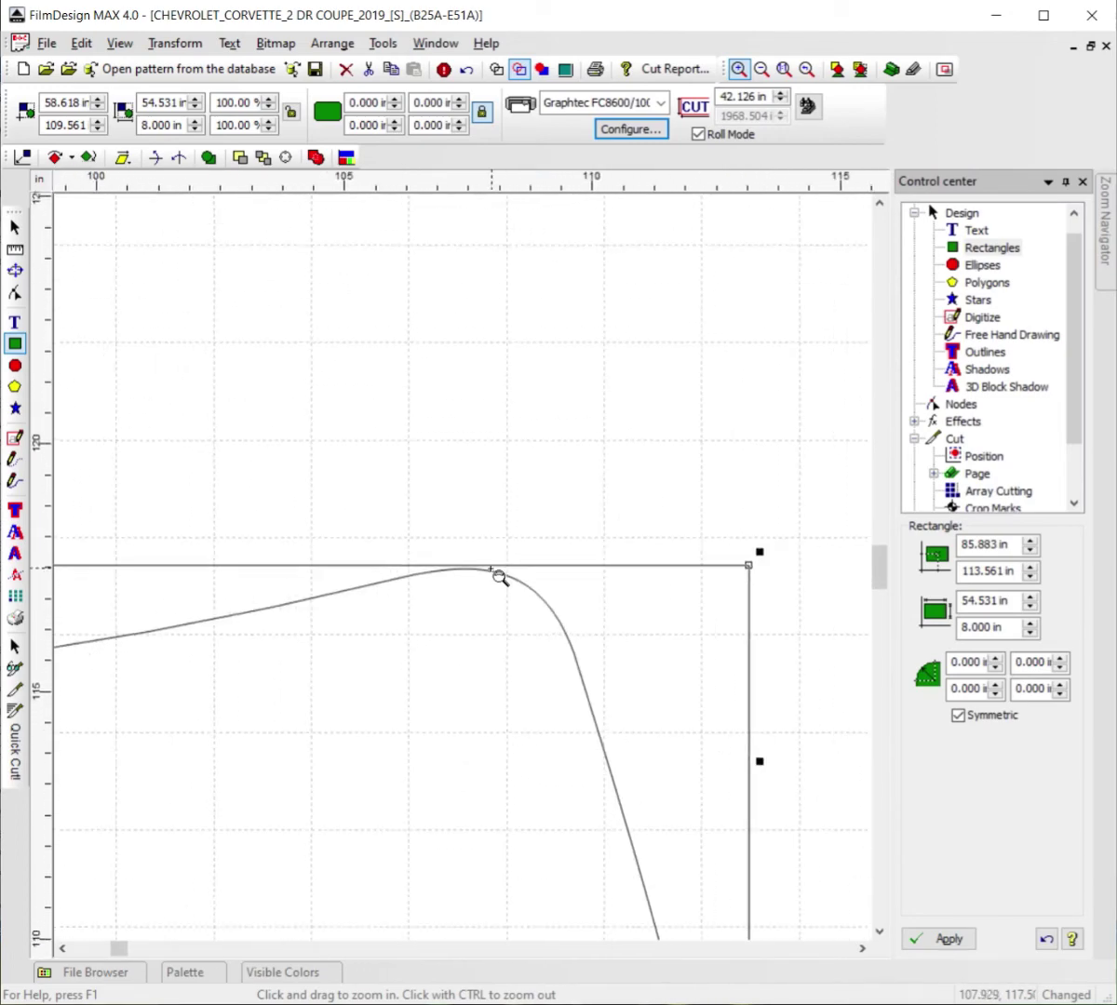
{"action": "scroll", "coordinate": [499, 577], "scroll_direction": "down", "scroll_amount": 4}
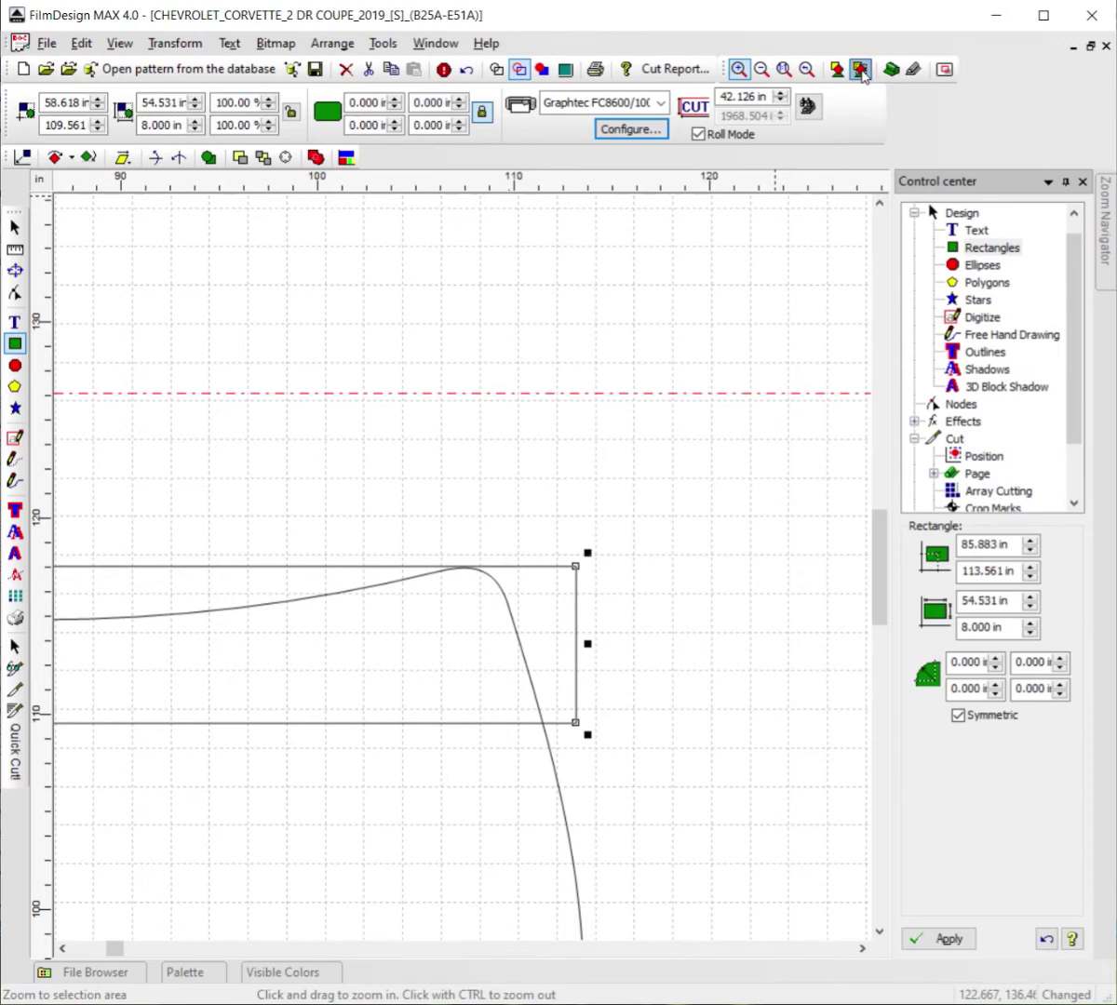
{"action": "left_click", "coordinate": [861, 71]}
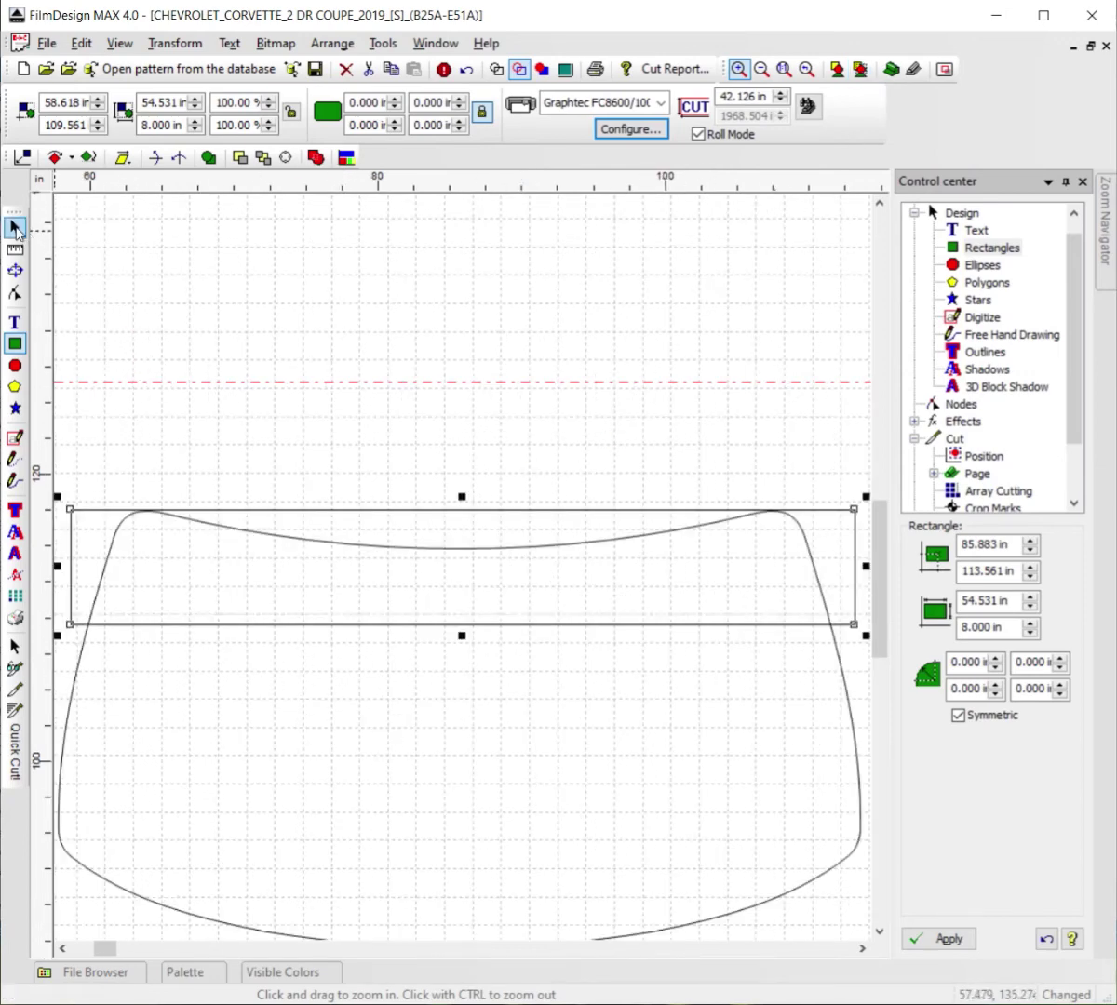
- Select the 8 in rectangle together with the windshield outline and apply Intersect
{"action": "left_click", "coordinate": [14, 227]}
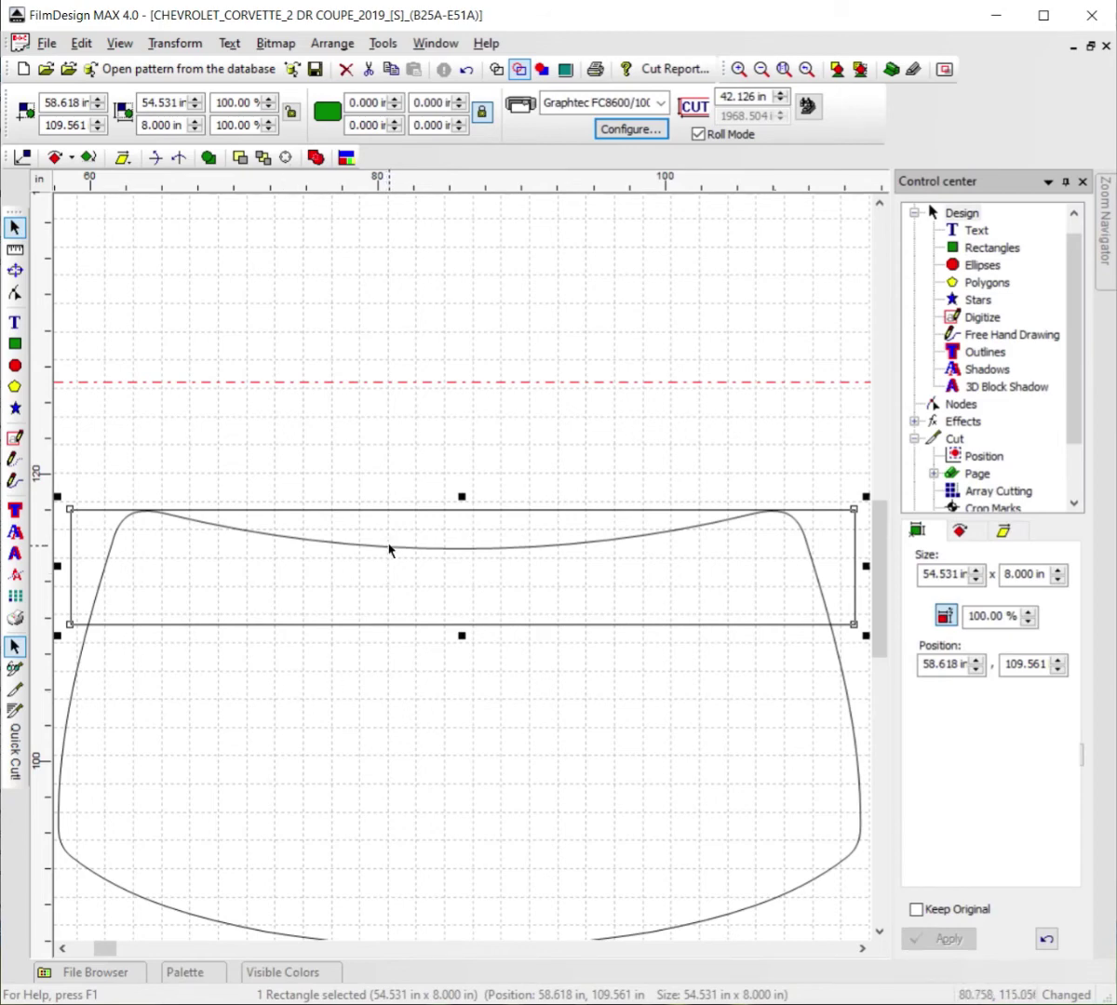
{"action": "left_click", "coordinate": [389, 549], "text": "shift"}
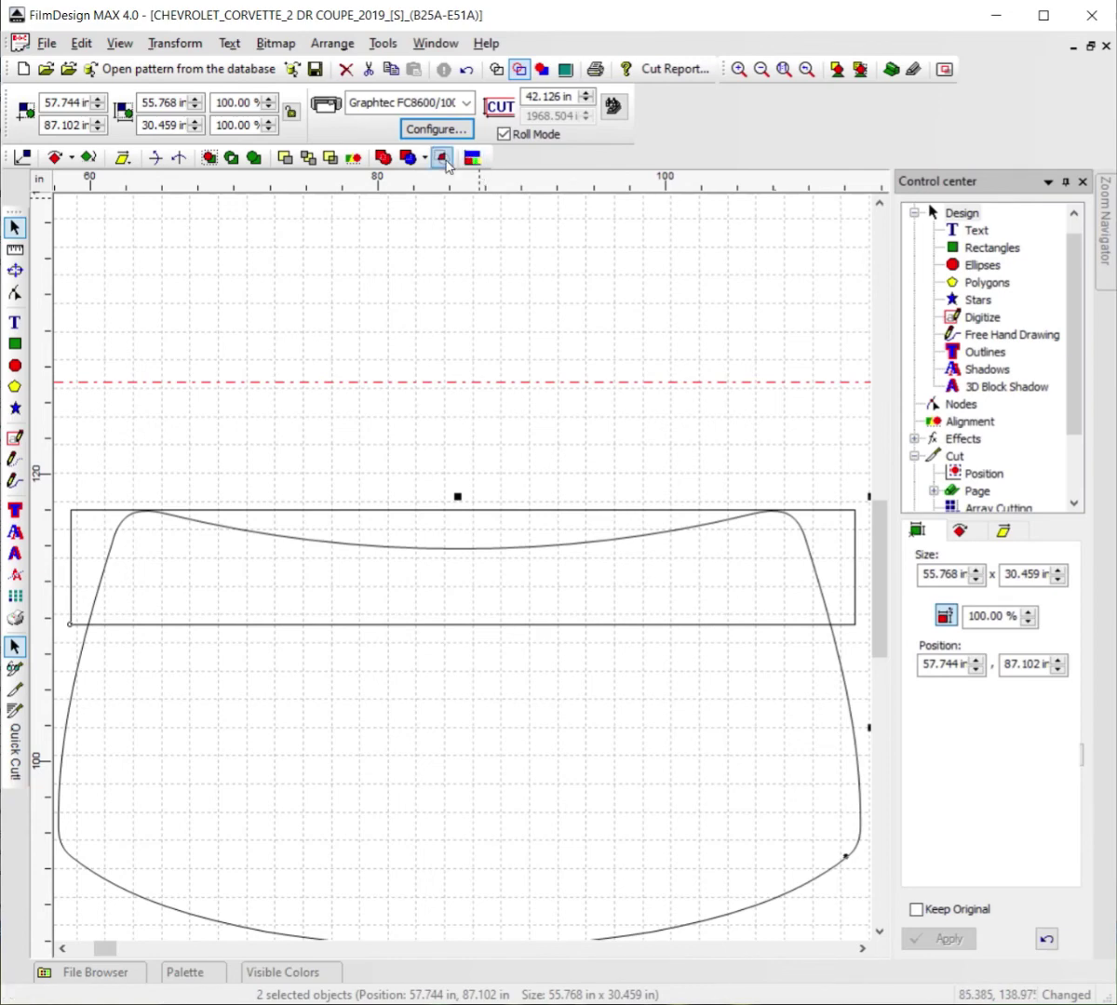
{"action": "left_click", "coordinate": [443, 158]}
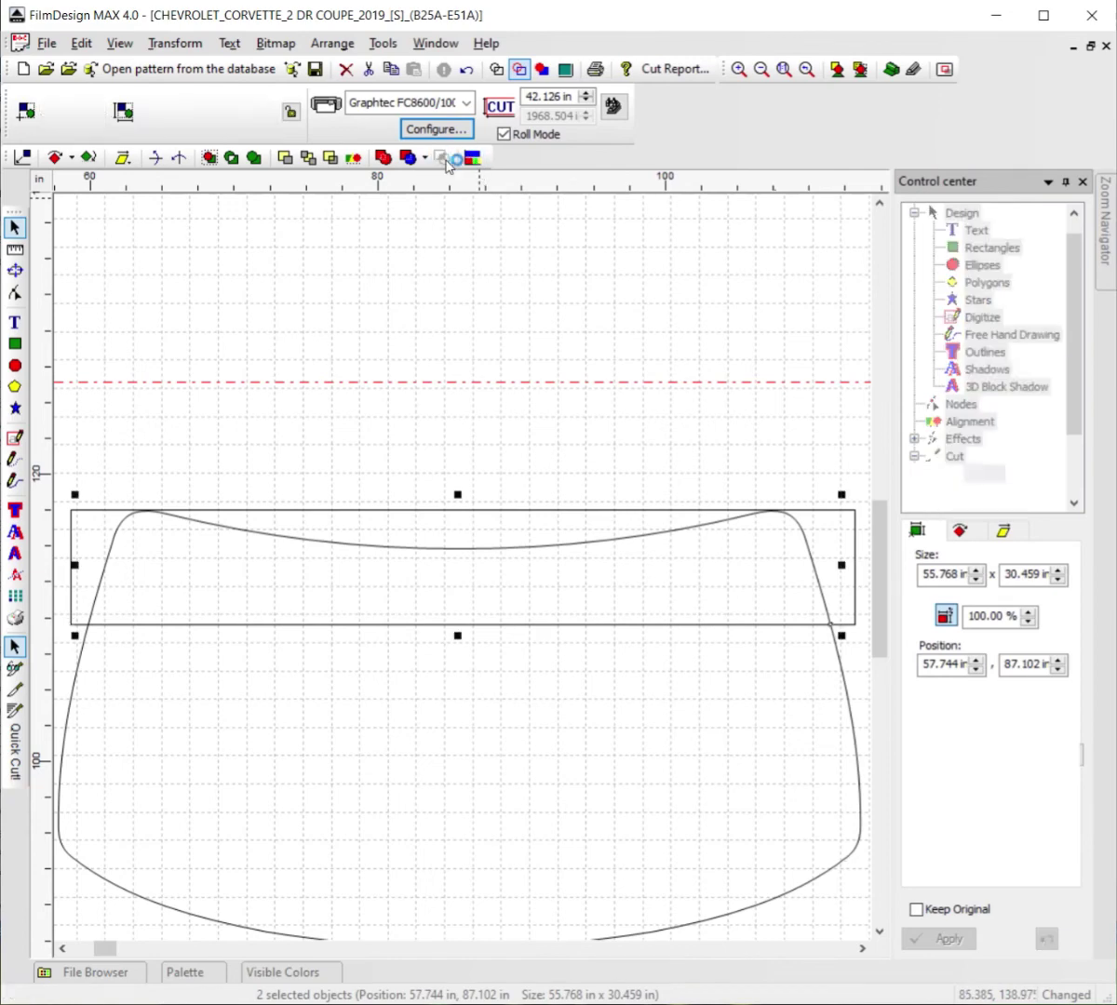